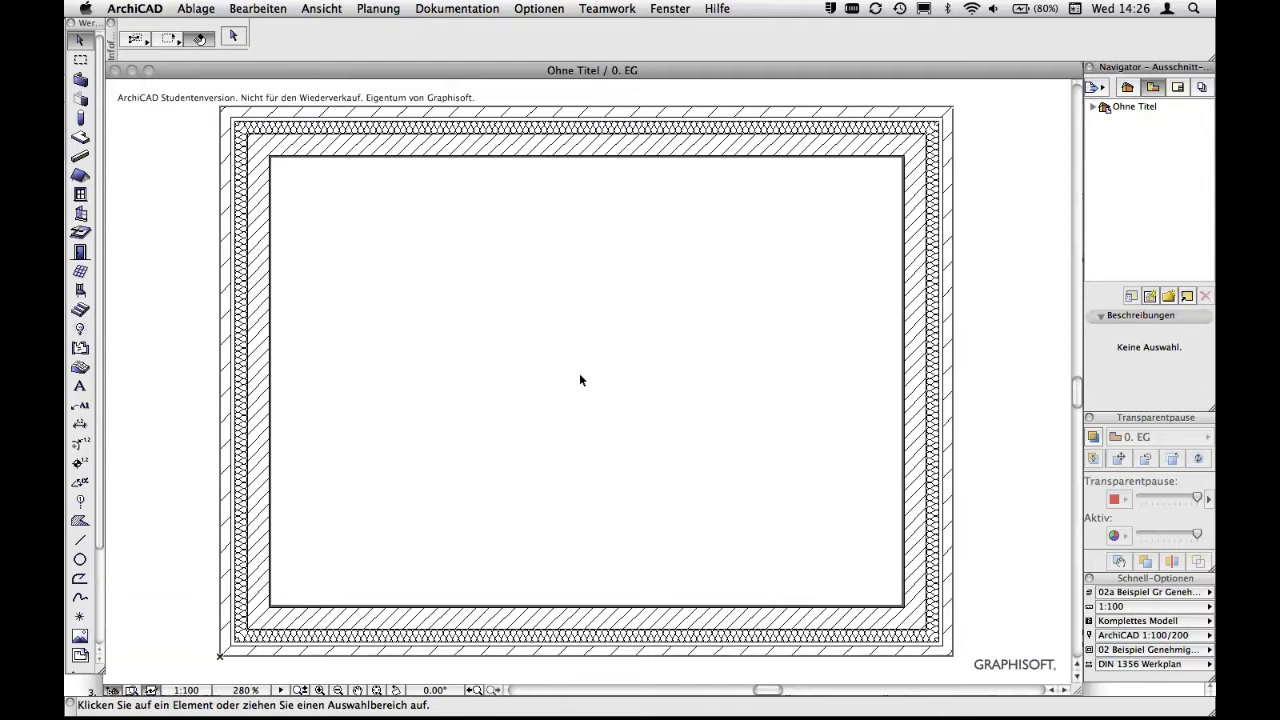
Set the floor-plan Strukturdarstellung to 'ohne Wandbekleidungen' to hide the wall coverings
left_click(432, 9)
left_click(544, 147)
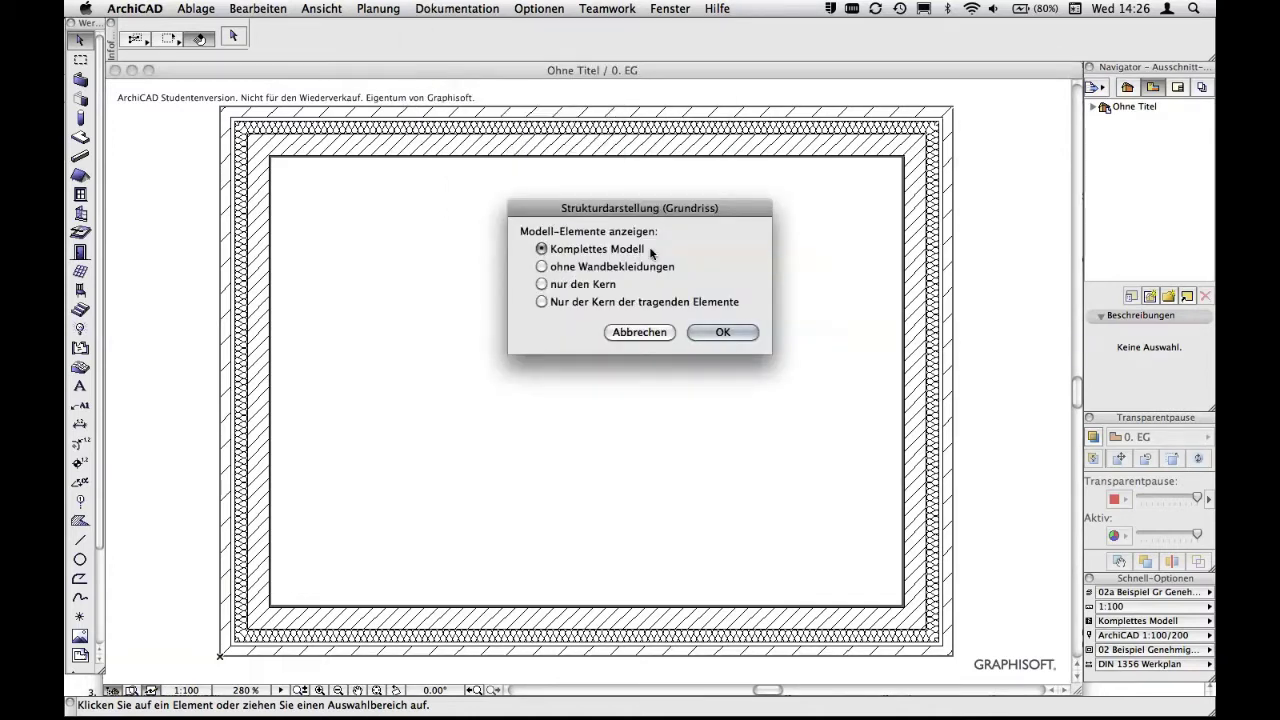
left_click(541, 266)
left_click(716, 331)
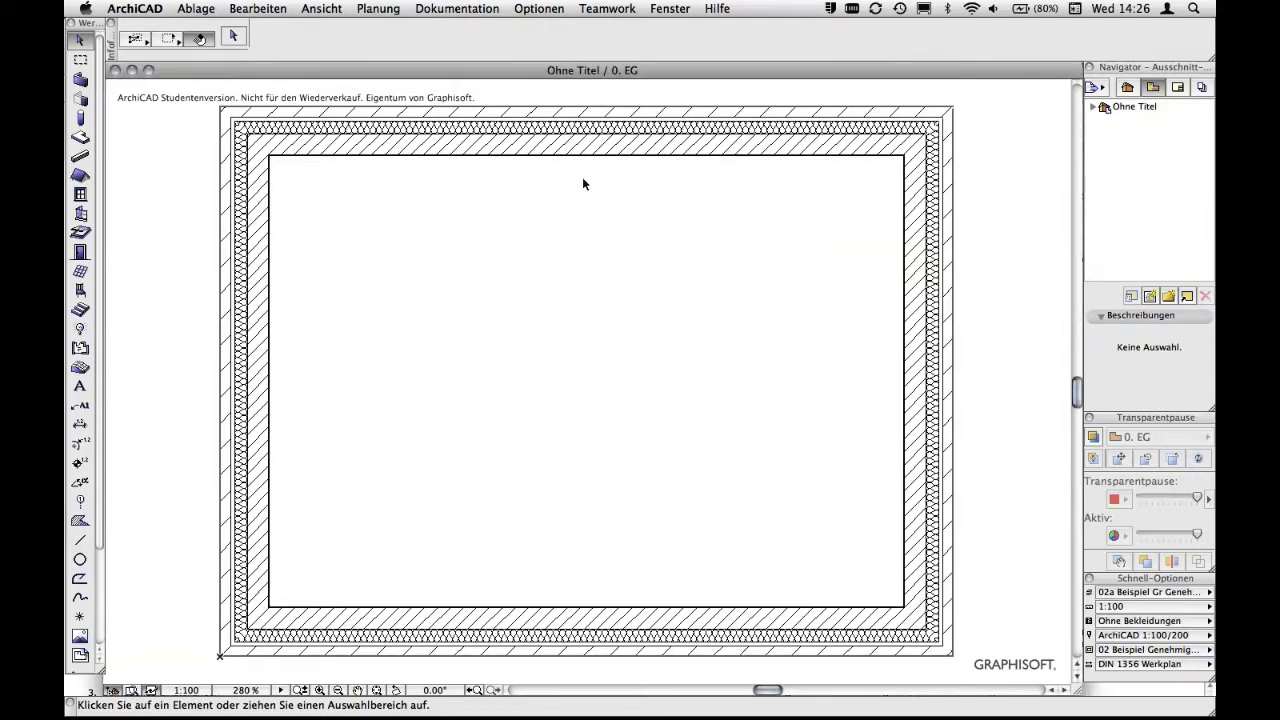
Zoom in on the top wall and switch the structure display to Komplettes Modell
scroll(570, 125, "up", 5)
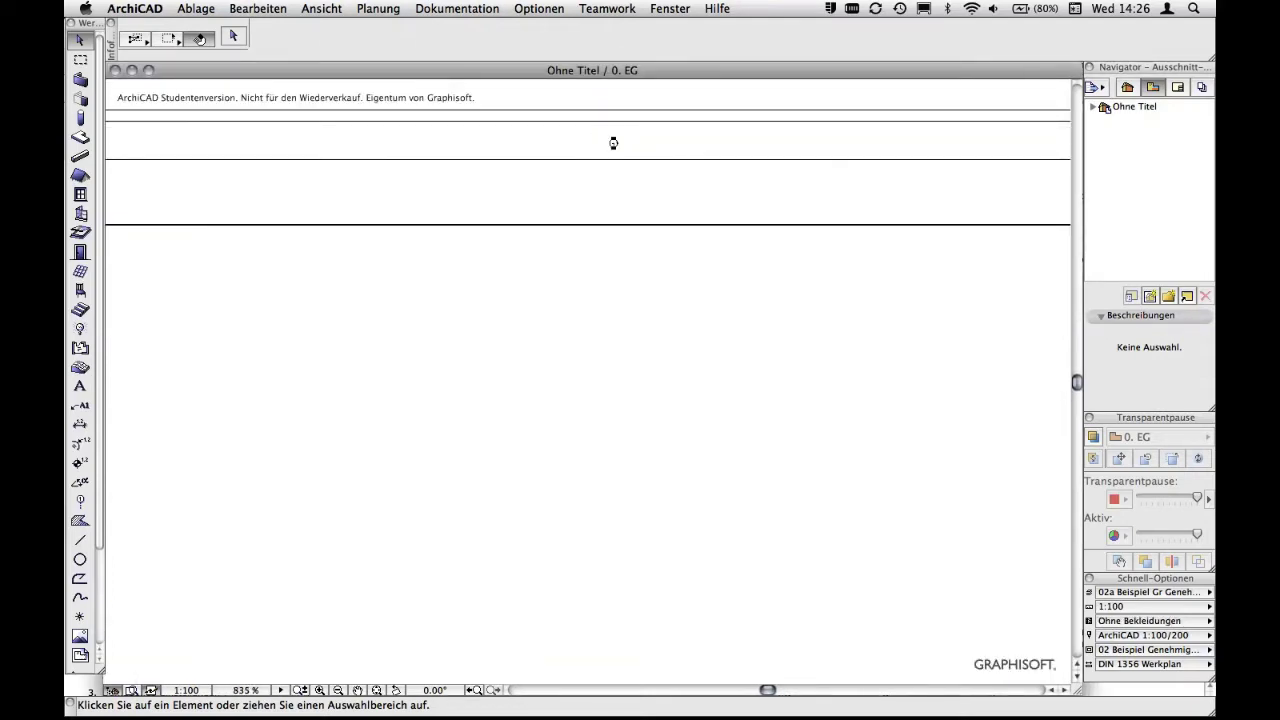
middle_click_drag(611, 140, 629, 274)
scroll(574, 189, "up", 2)
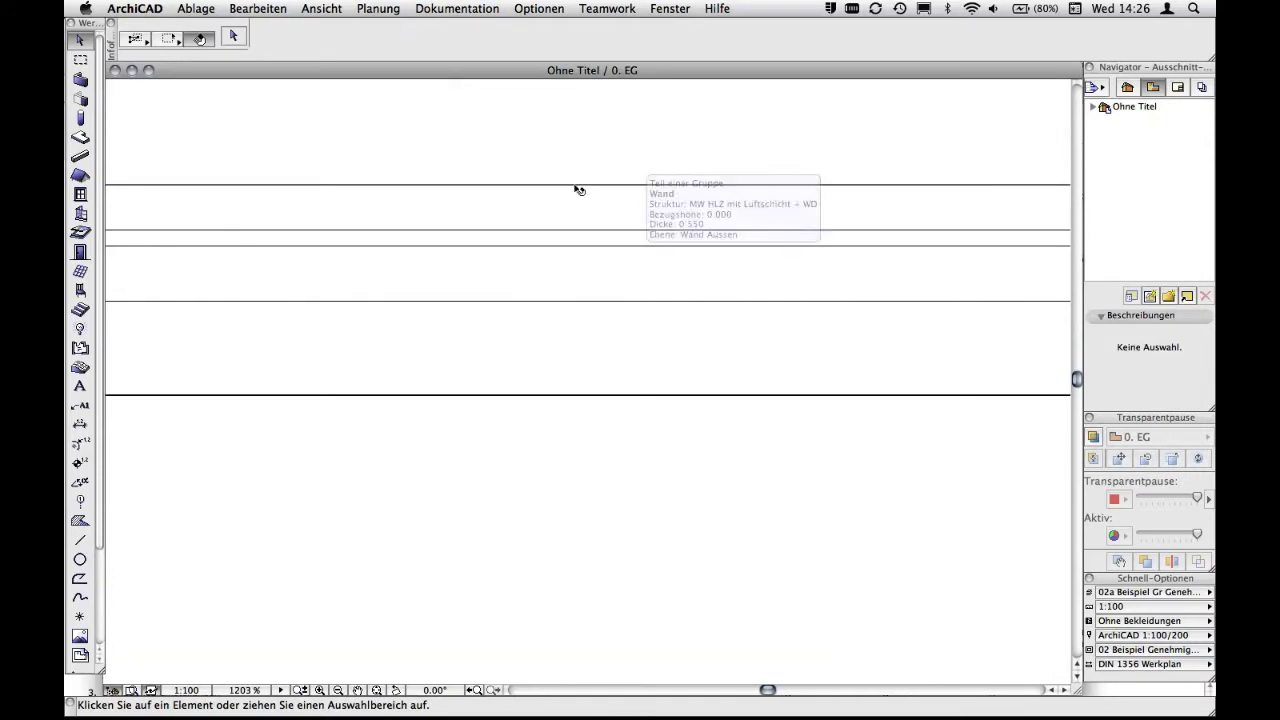
left_click(457, 10)
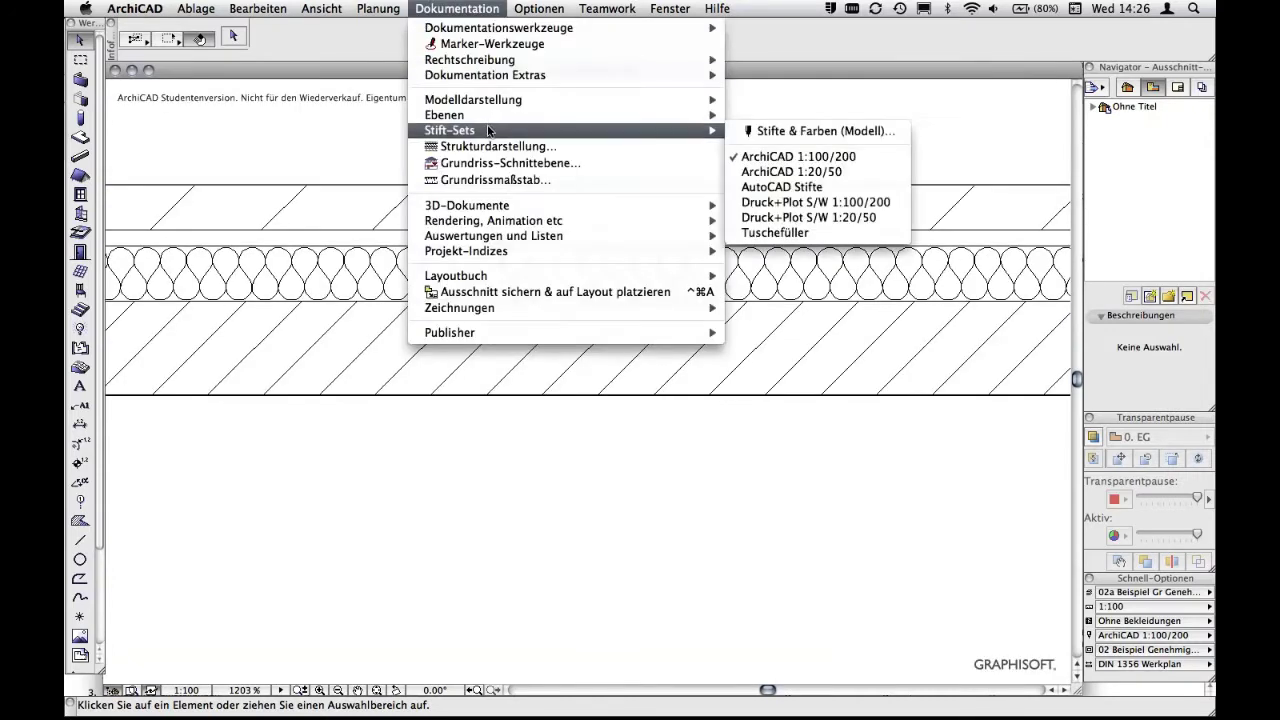
left_click(508, 147)
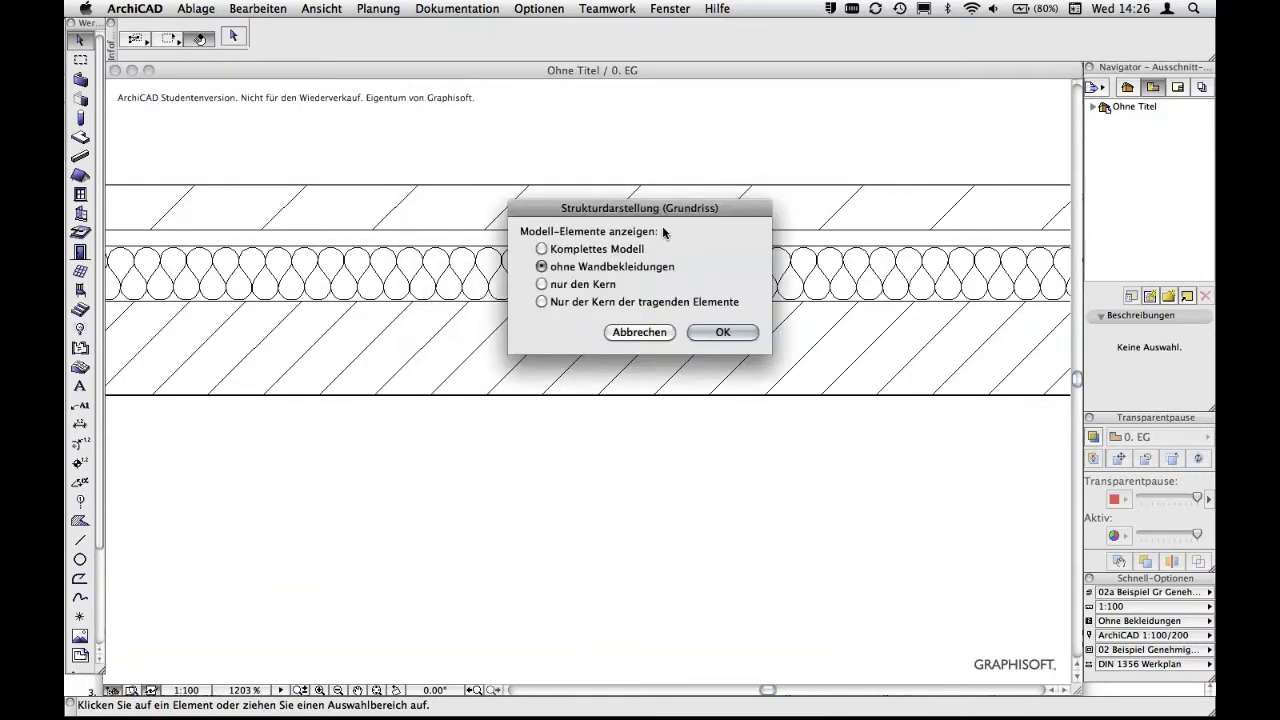
left_click(542, 249)
left_click(722, 332)
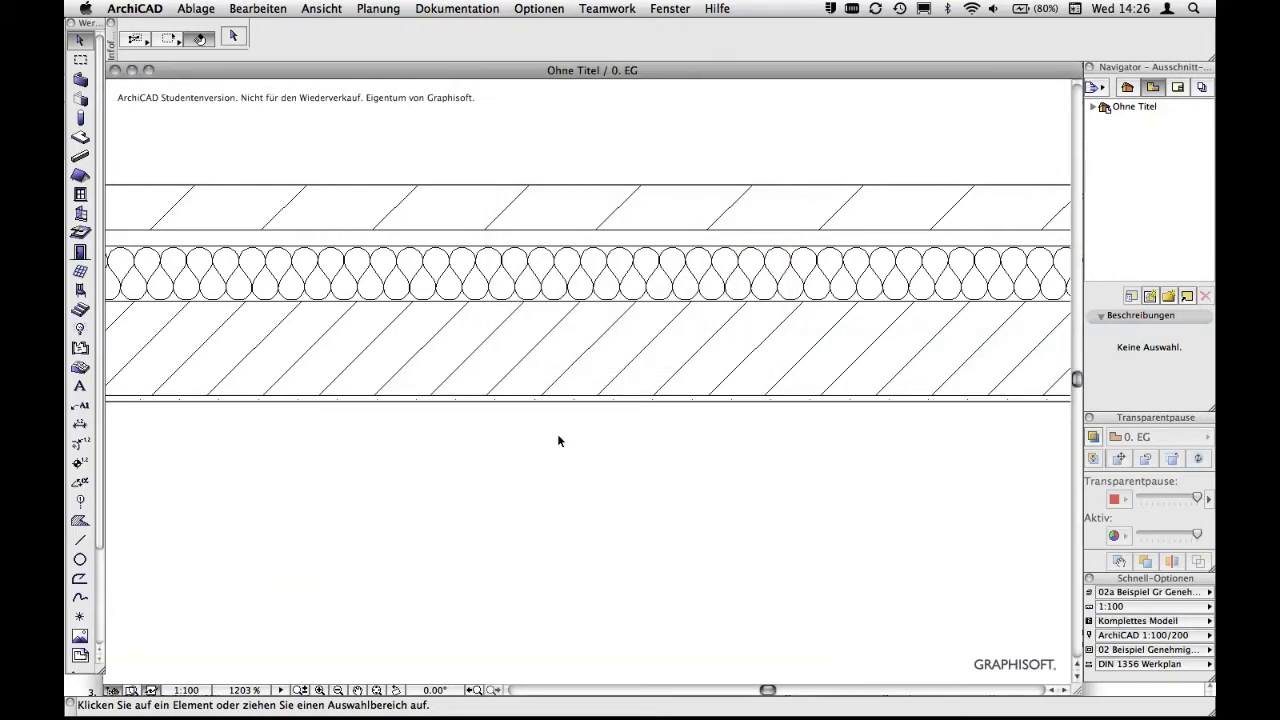
Switch the structure display to 'nur den Kern'
left_click(475, 8)
left_click(508, 145)
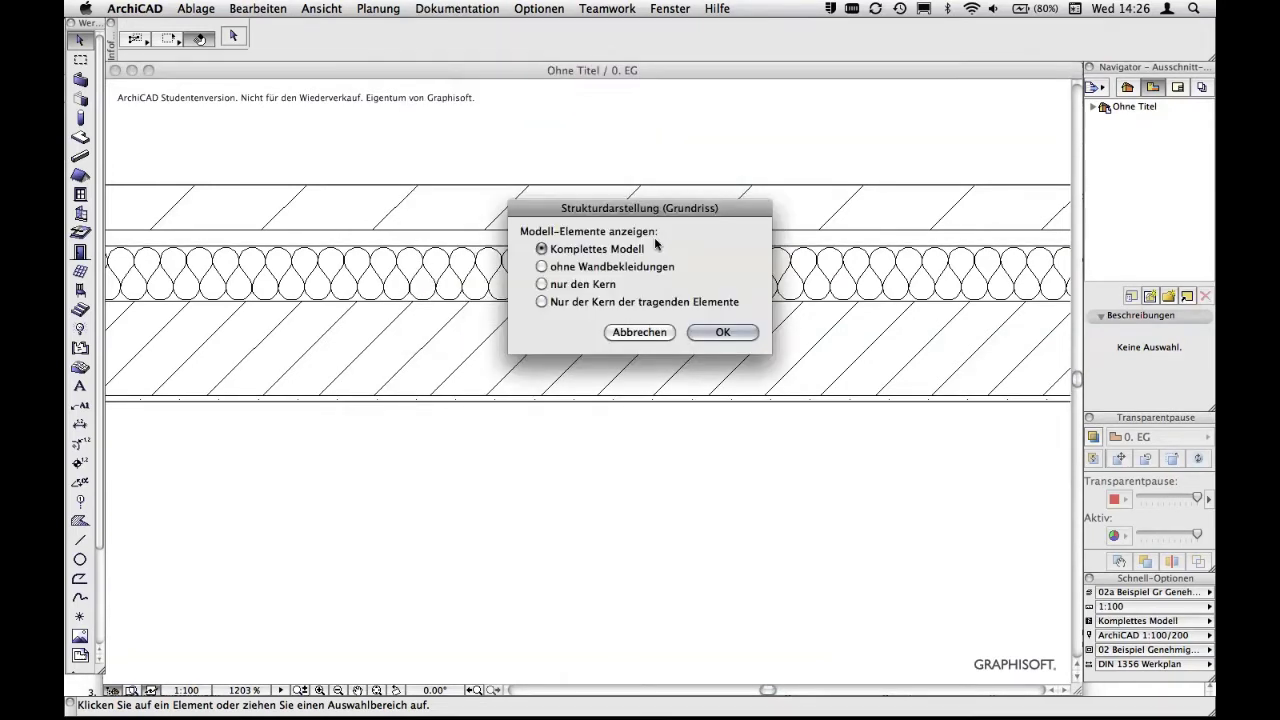
left_click(544, 285)
left_click(700, 331)
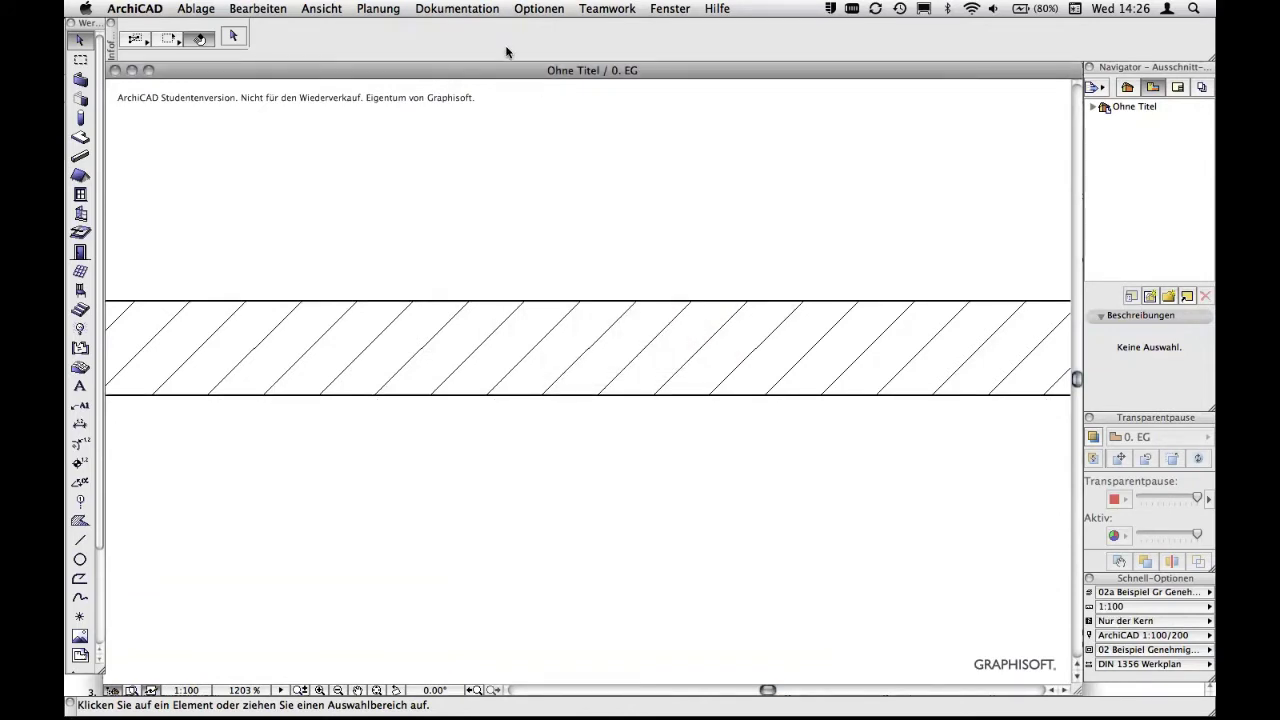
Switch the structure display to 'Nur der Kern der tragenden Elemente'
left_click(466, 8)
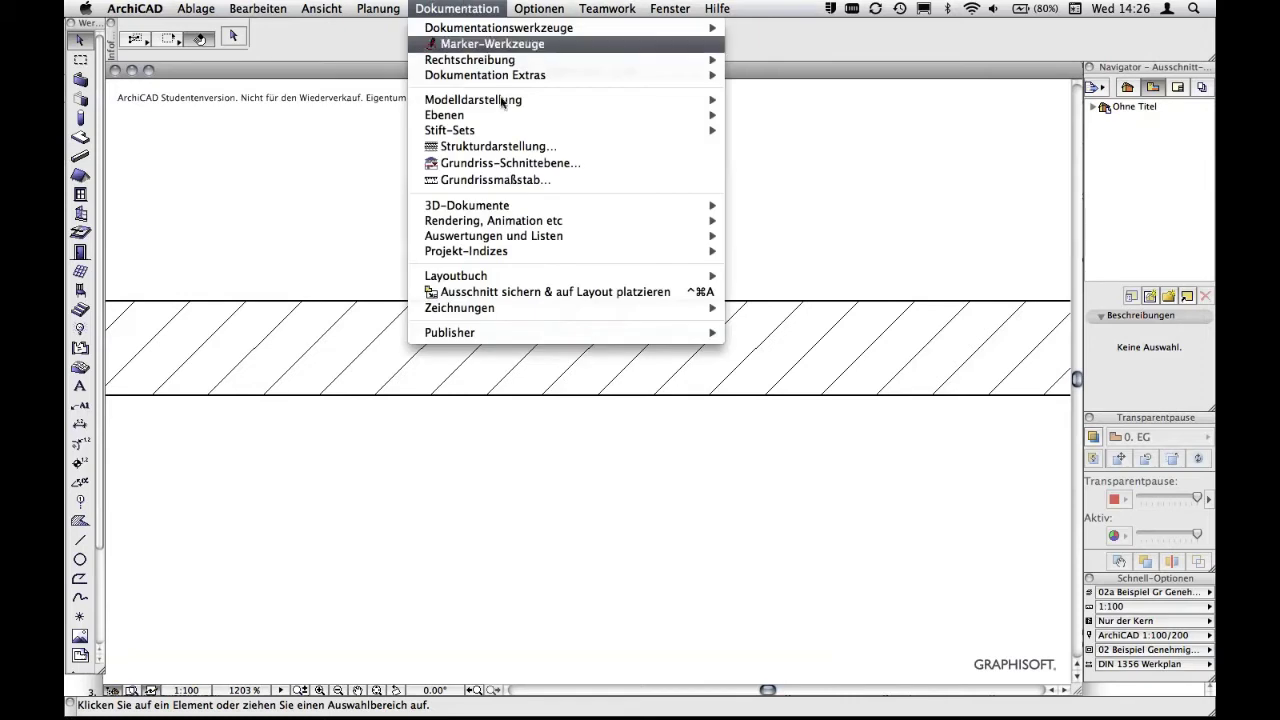
left_click(520, 147)
left_click(541, 301)
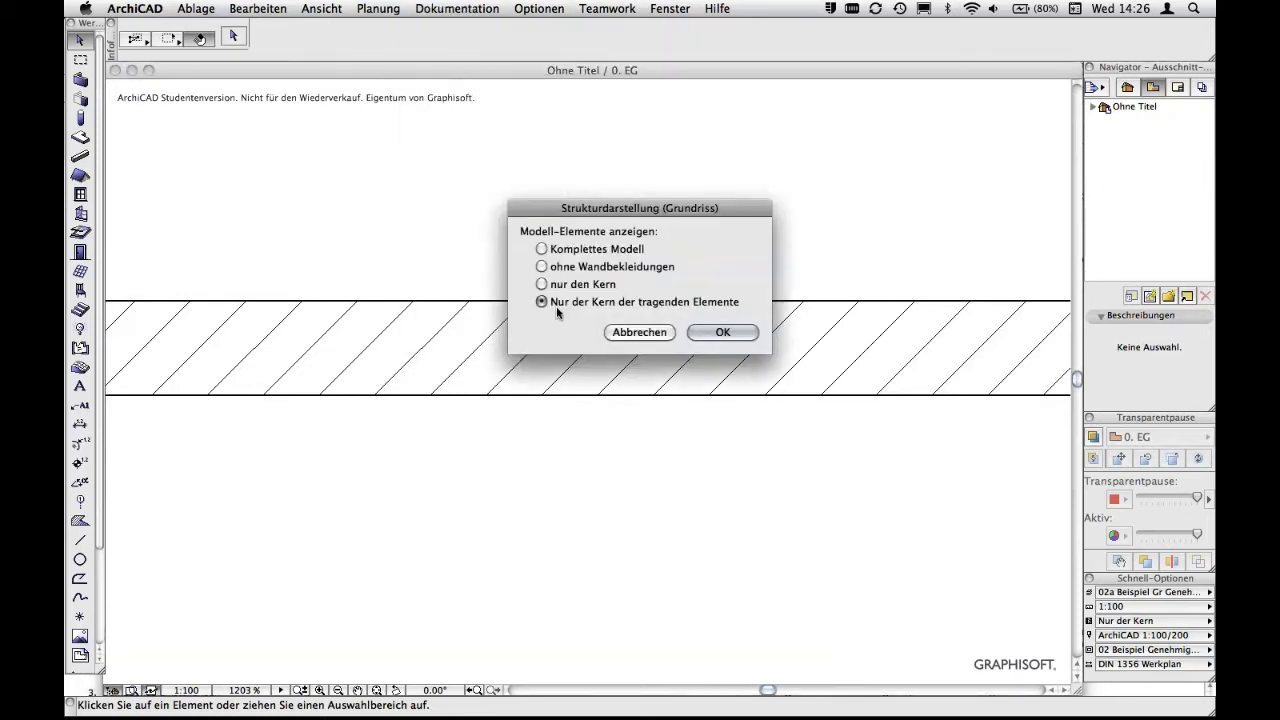
left_click(707, 333)
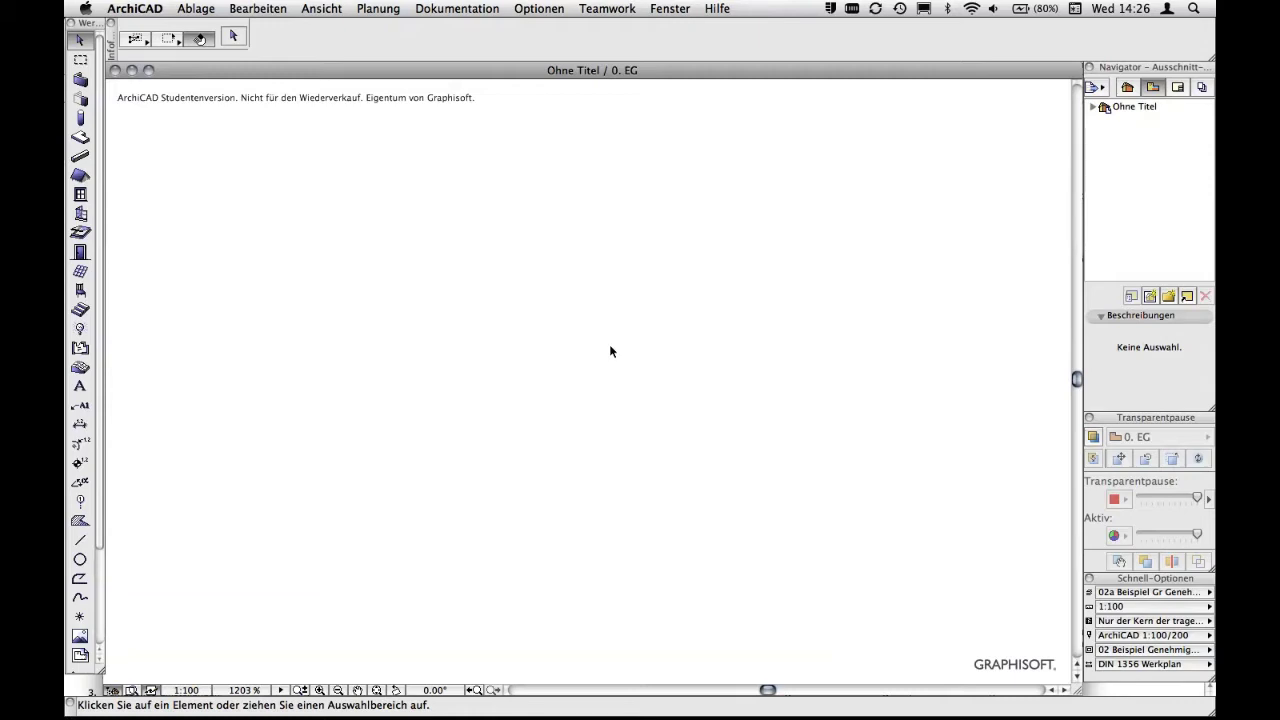
Return the structure display to Komplettes Modell so all wall layers show
left_click(420, 8)
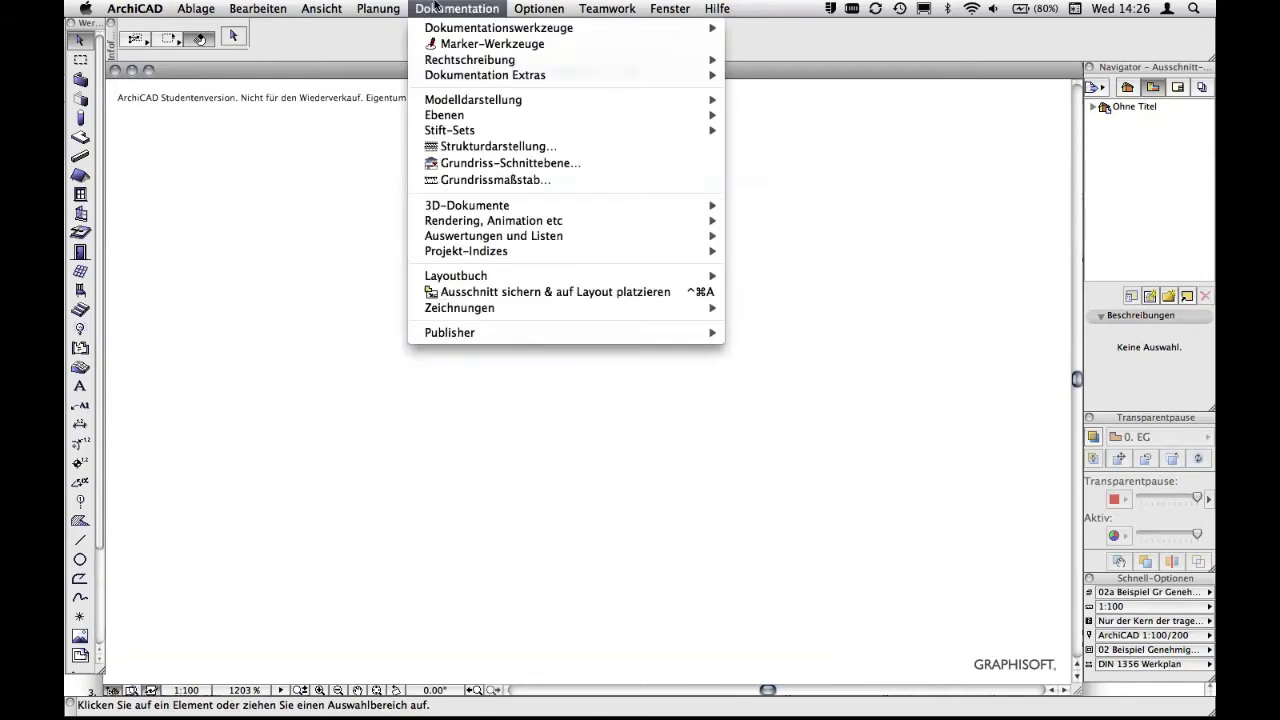
left_click(477, 148)
left_click(542, 249)
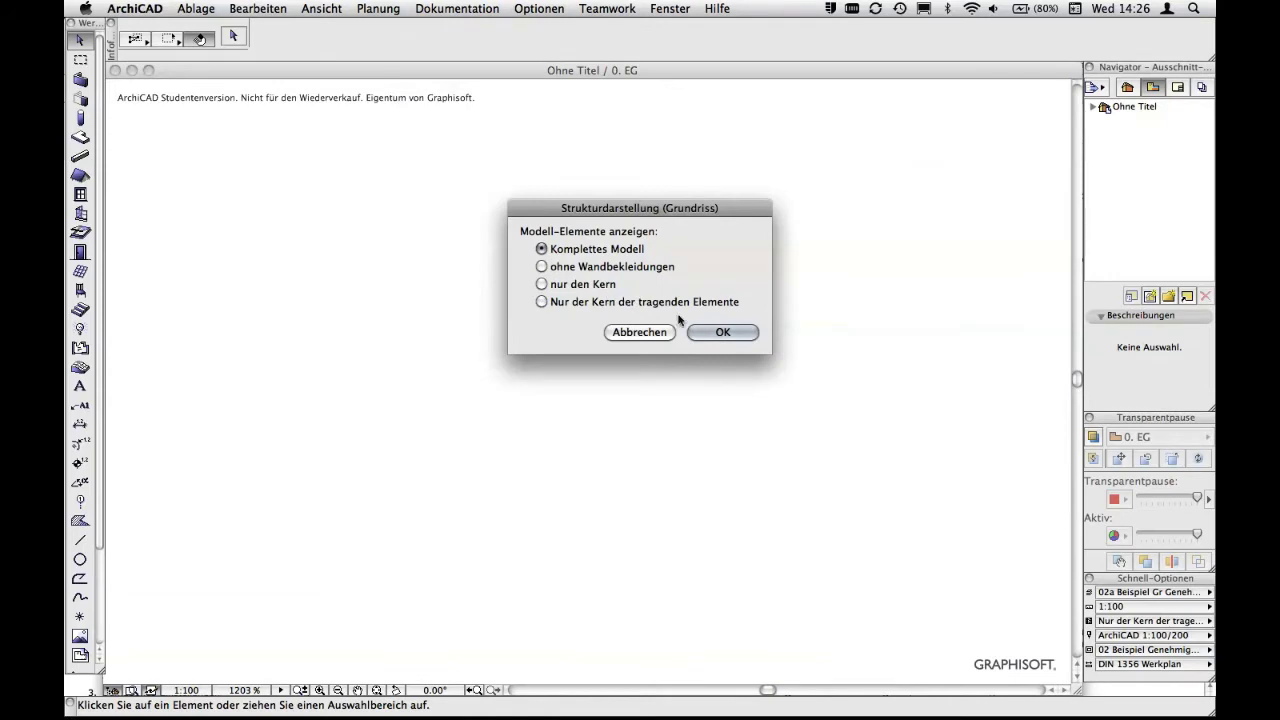
left_click(711, 333)
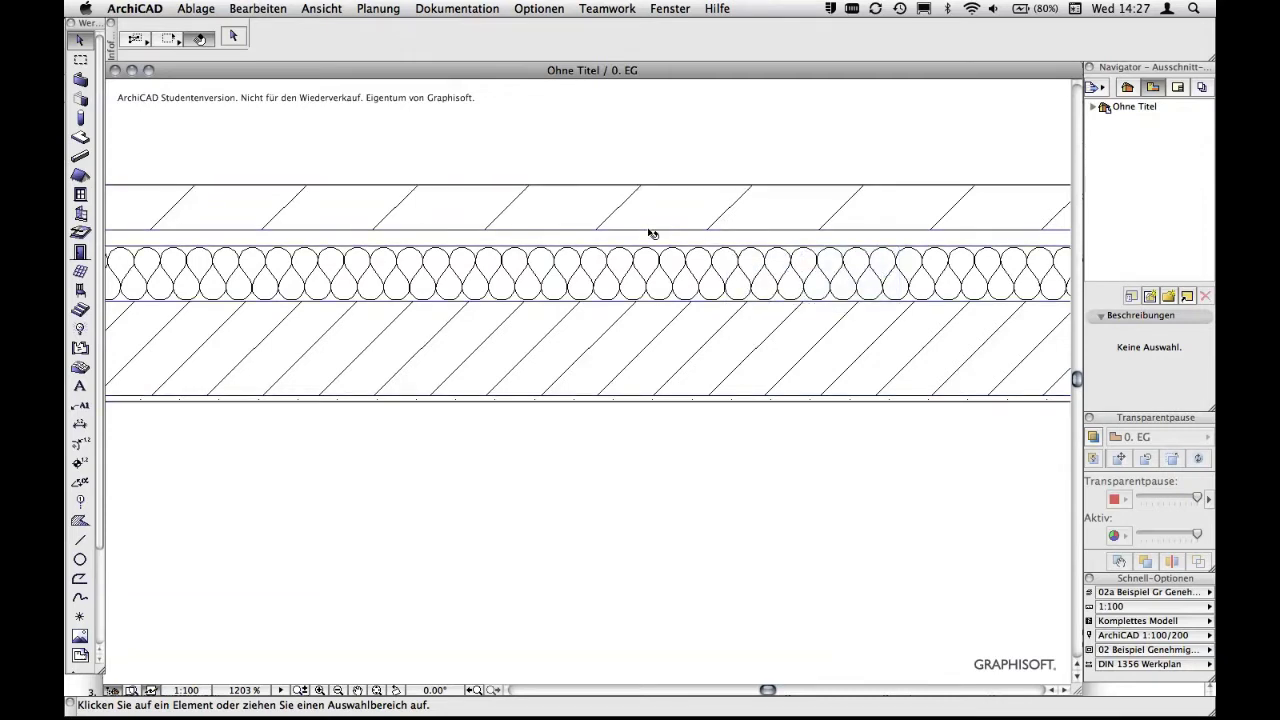
Open the Composites settings and load 'MW HLZ mit Luftschicht + WD'
left_click(548, 10)
mouse_move(573, 28)
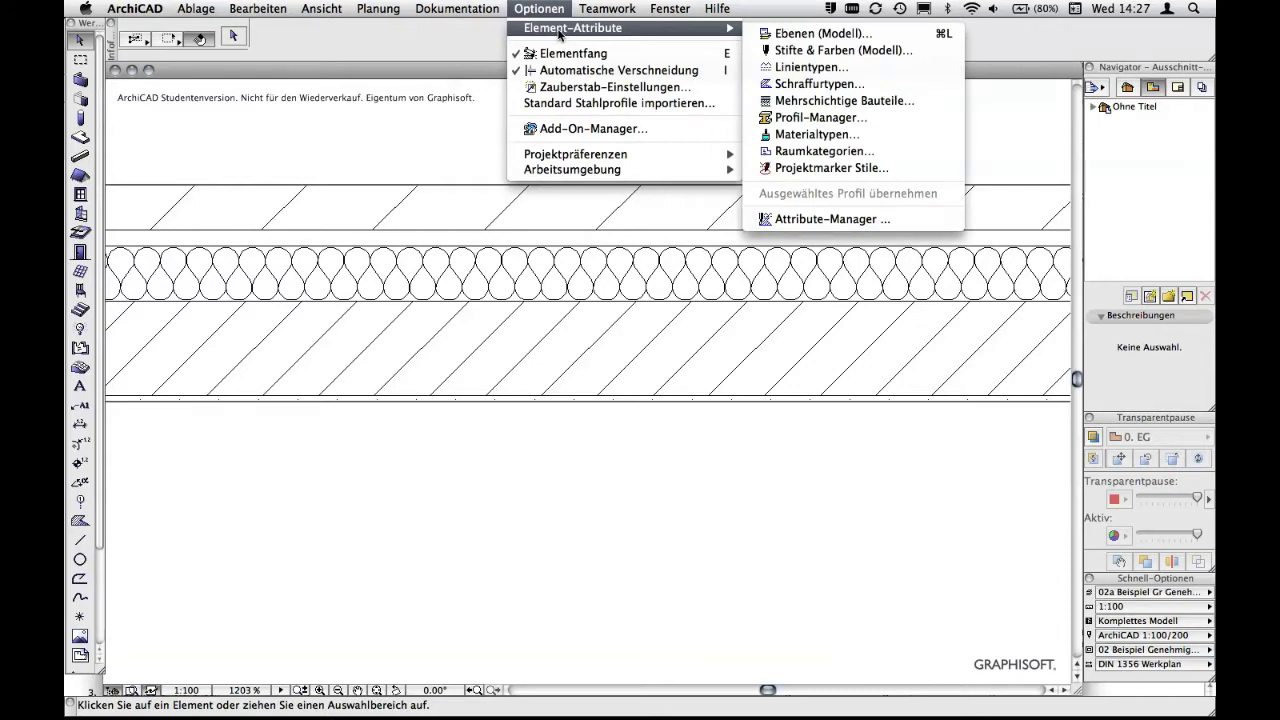
left_click(895, 100)
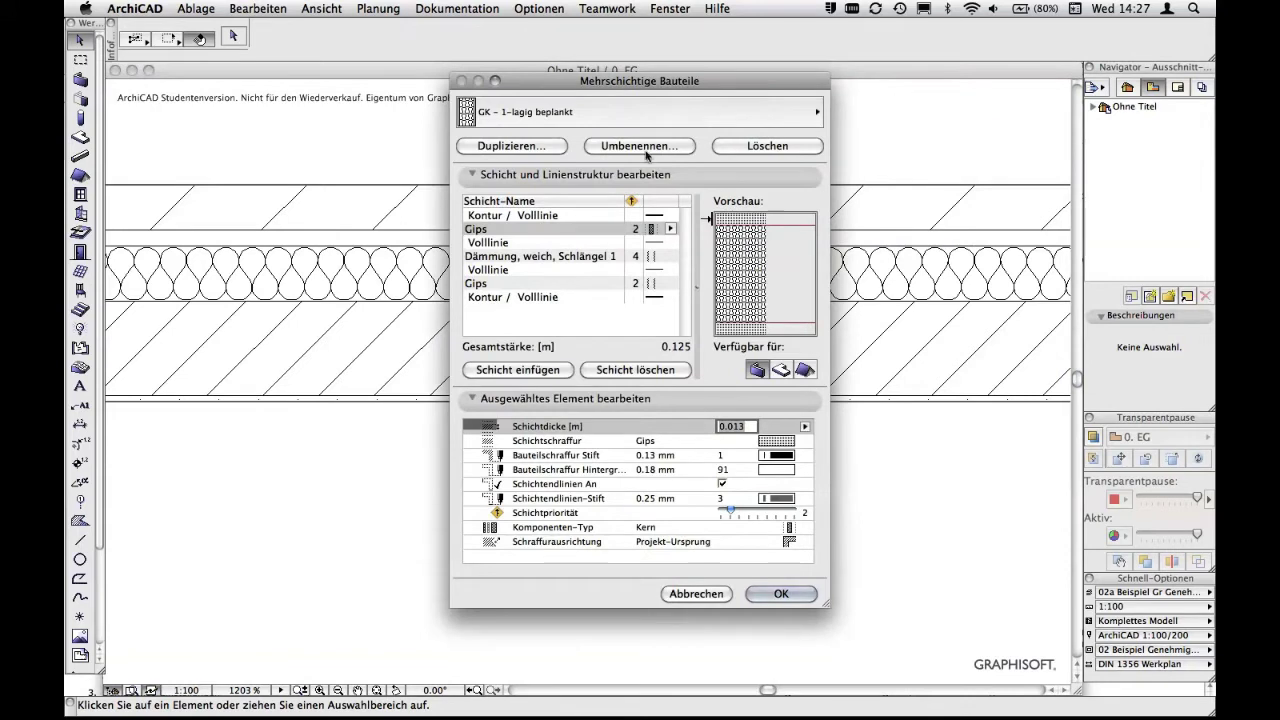
left_click(573, 107)
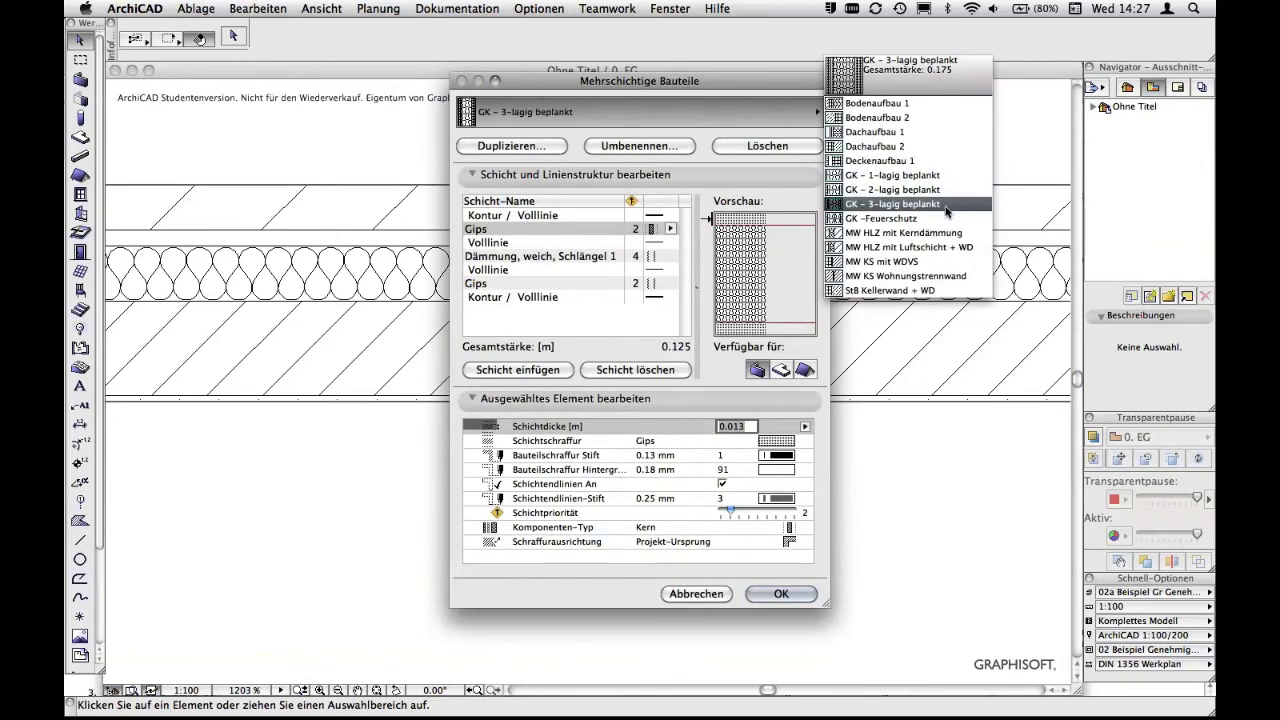
left_click(939, 251)
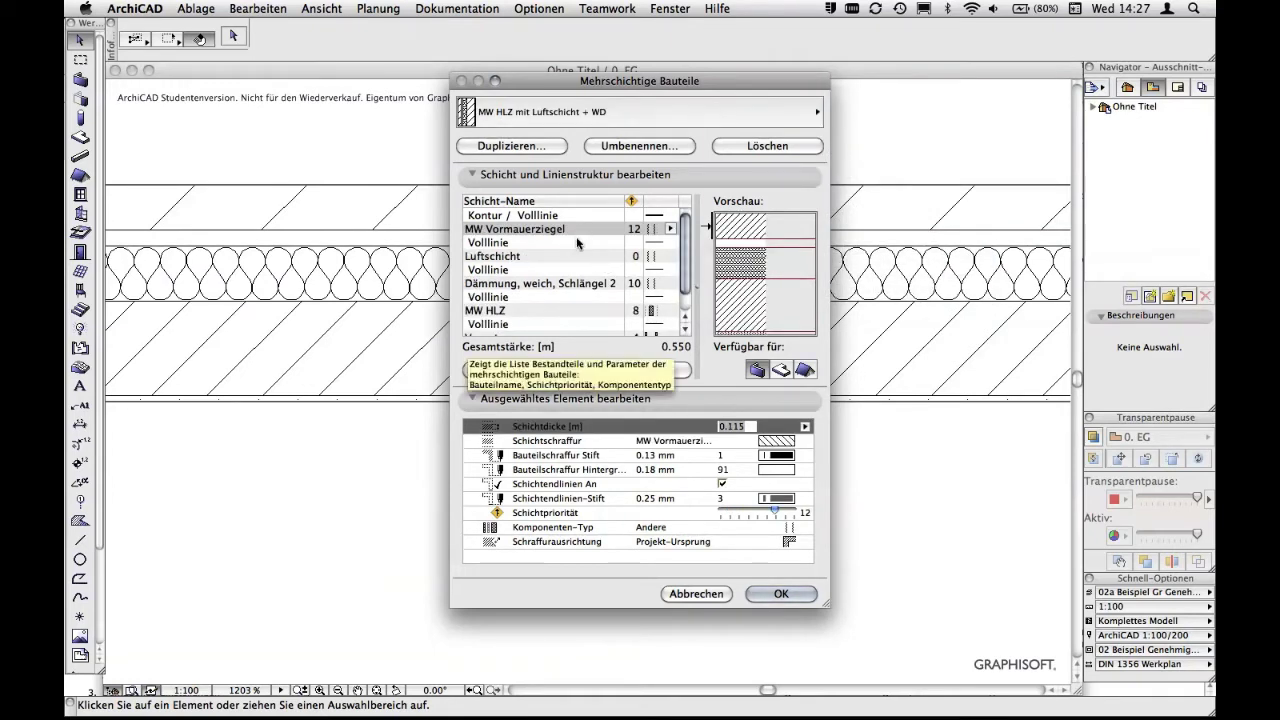
Inspect the insulation, MW HLZ, Verputz and Luftschicht layers of the composite
left_click_drag(578, 242, 584, 287)
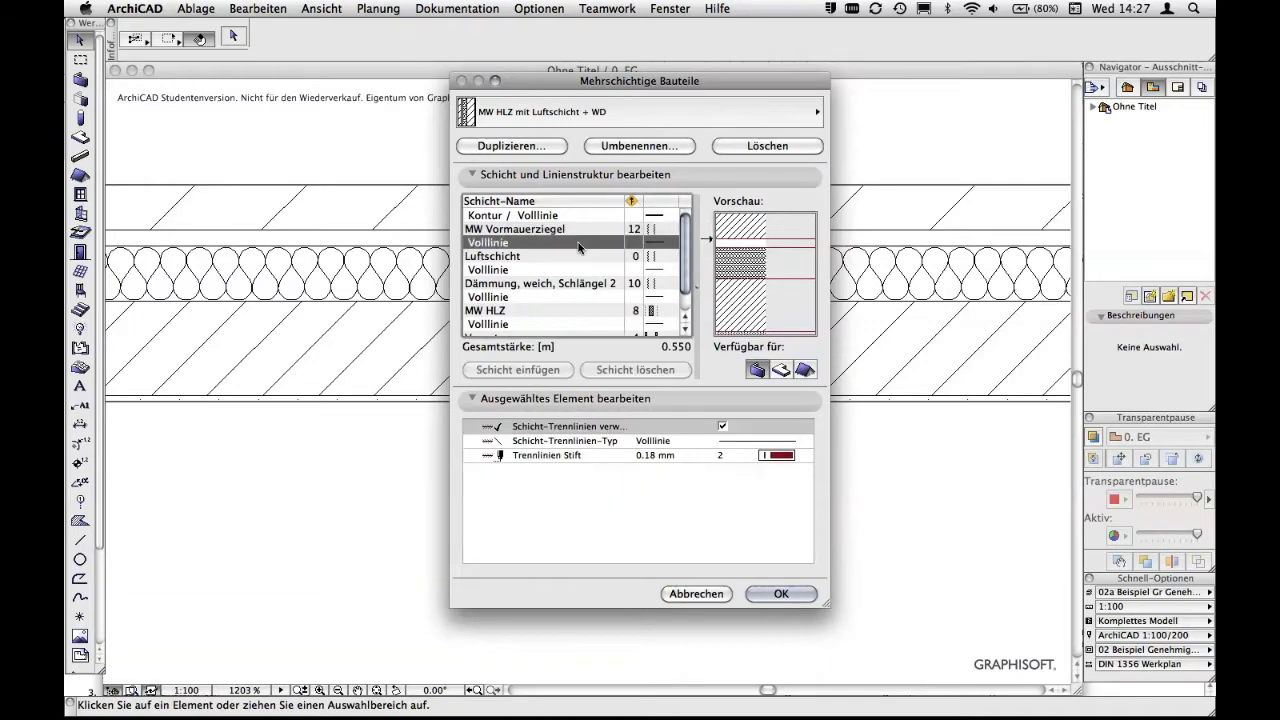
left_click(579, 293)
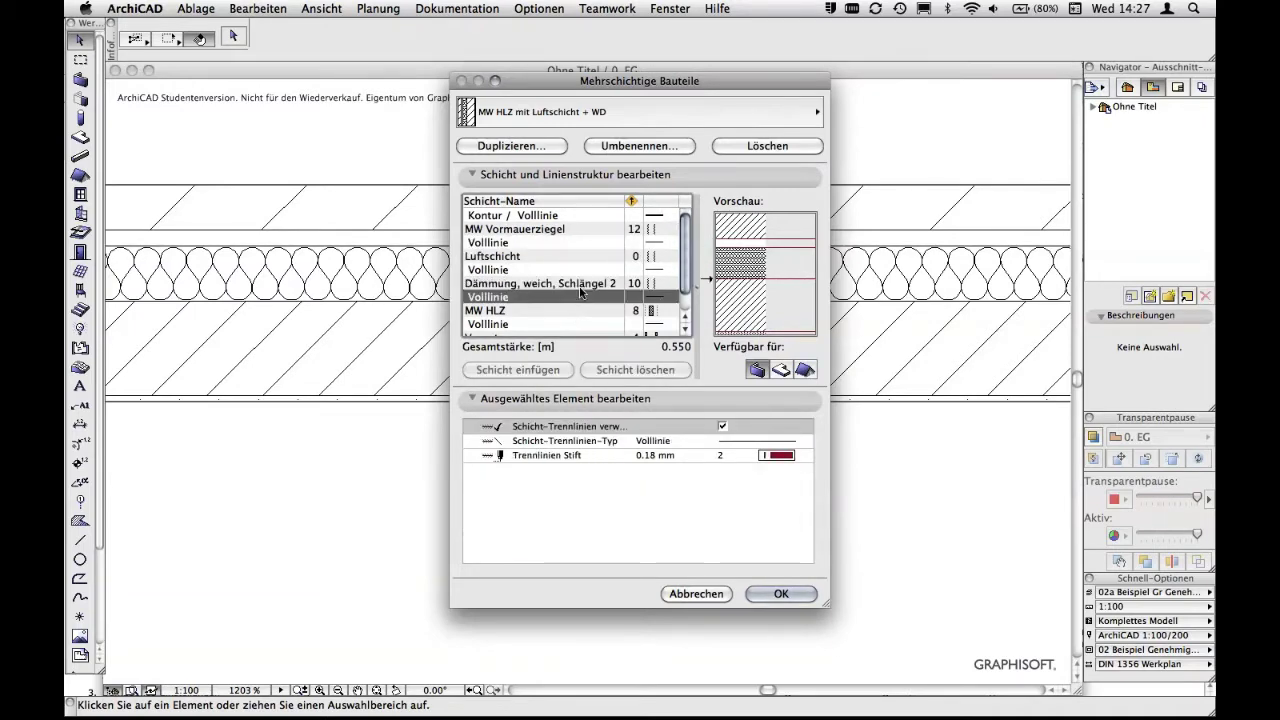
left_click(579, 283)
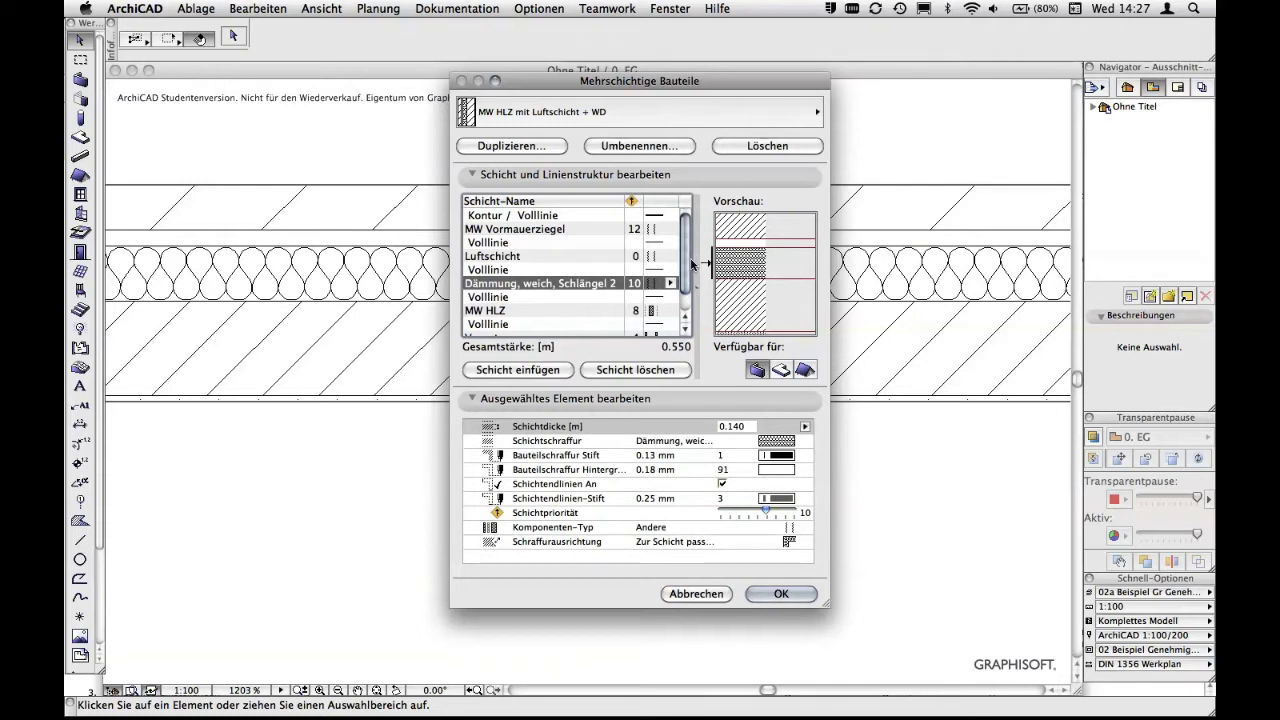
left_click_drag(692, 263, 690, 290)
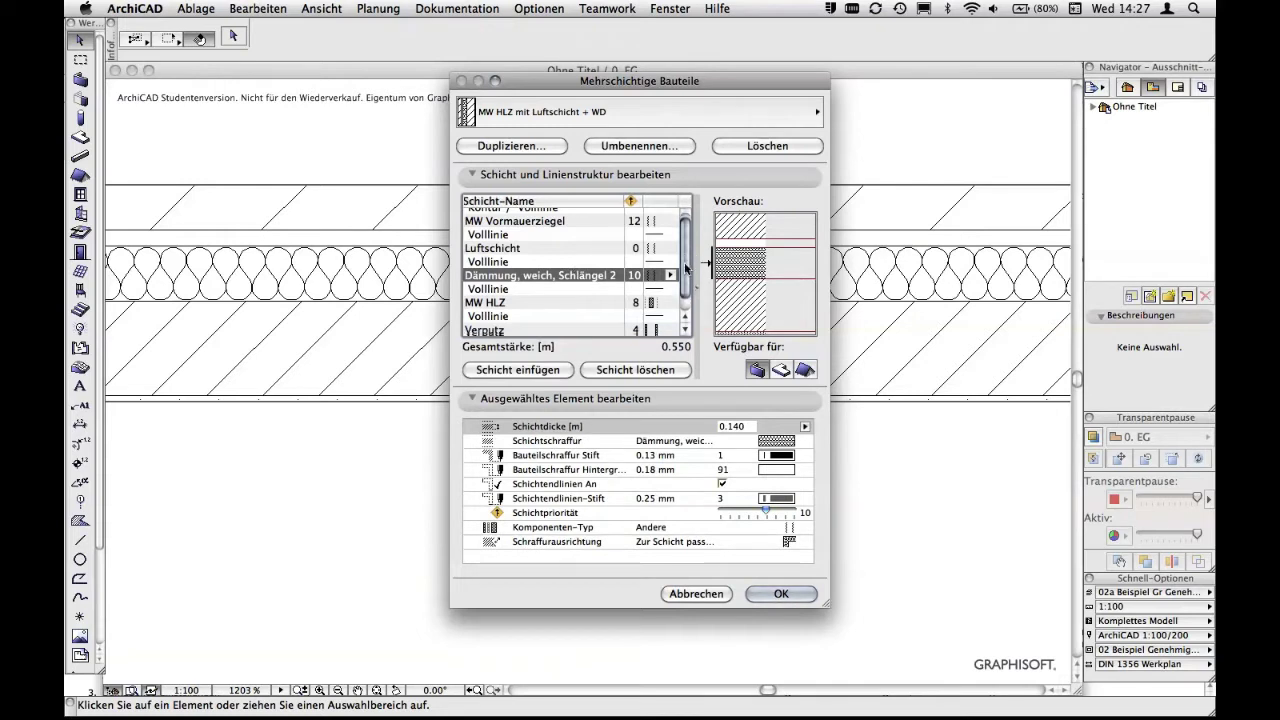
left_click(548, 290)
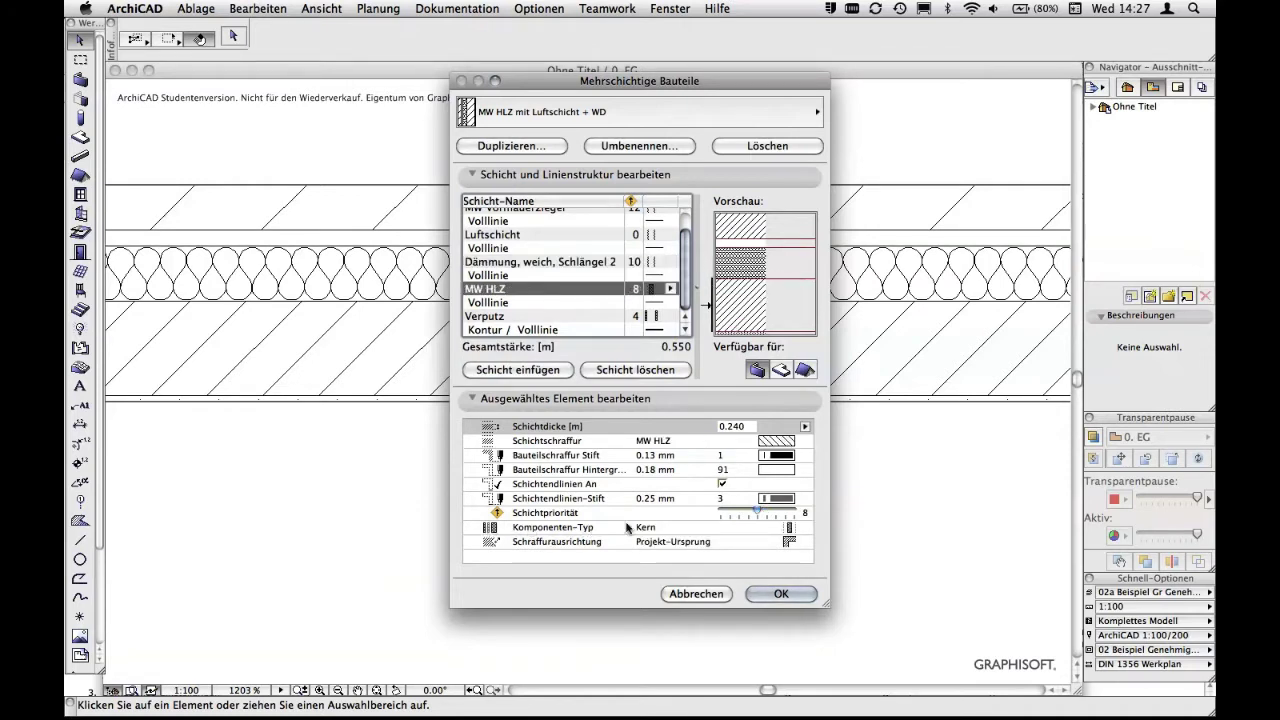
left_click(555, 318)
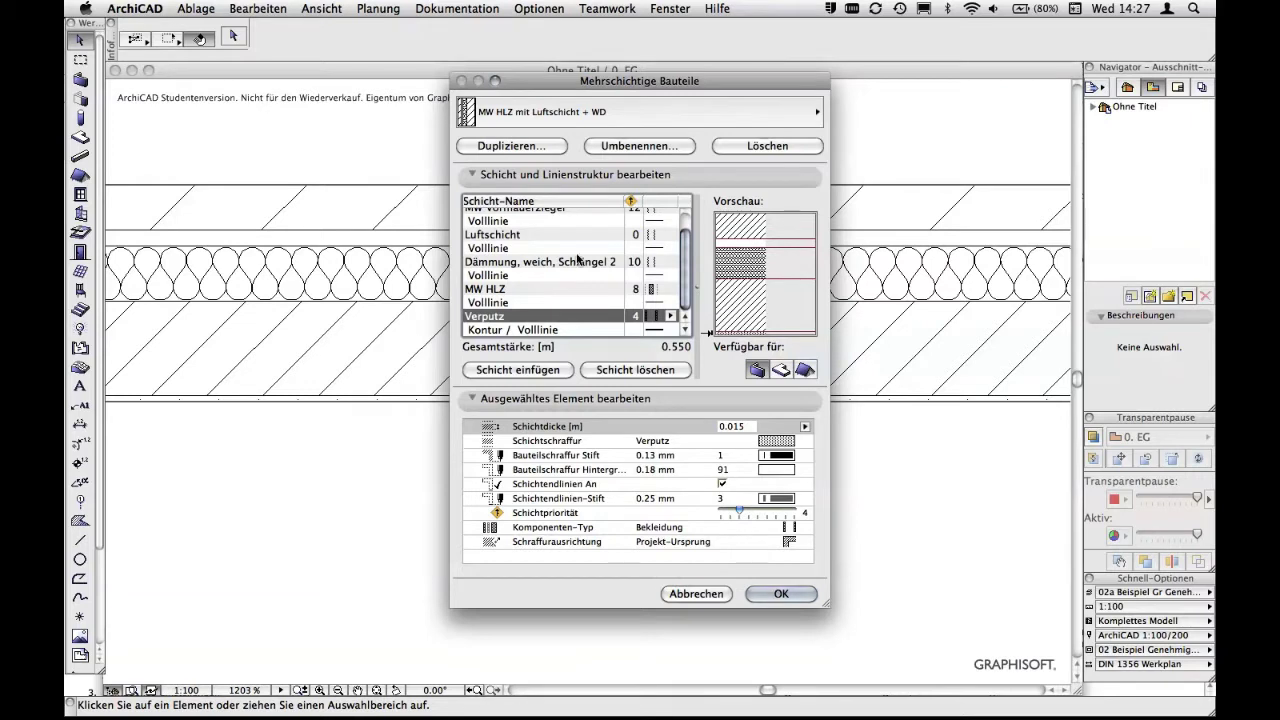
left_click(555, 235)
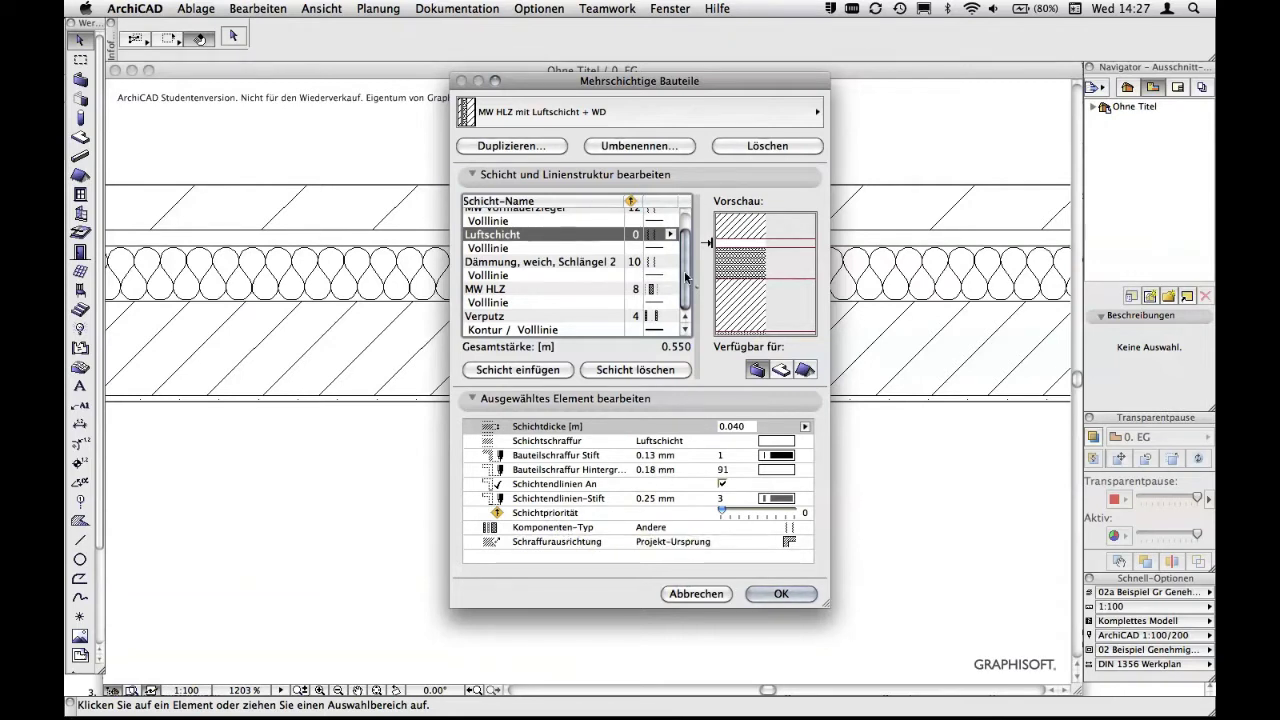
Check the MW Vormauerziegel layer and confirm MW HLZ is the 0.240 Kern, then close
left_click_drag(686, 277, 688, 244)
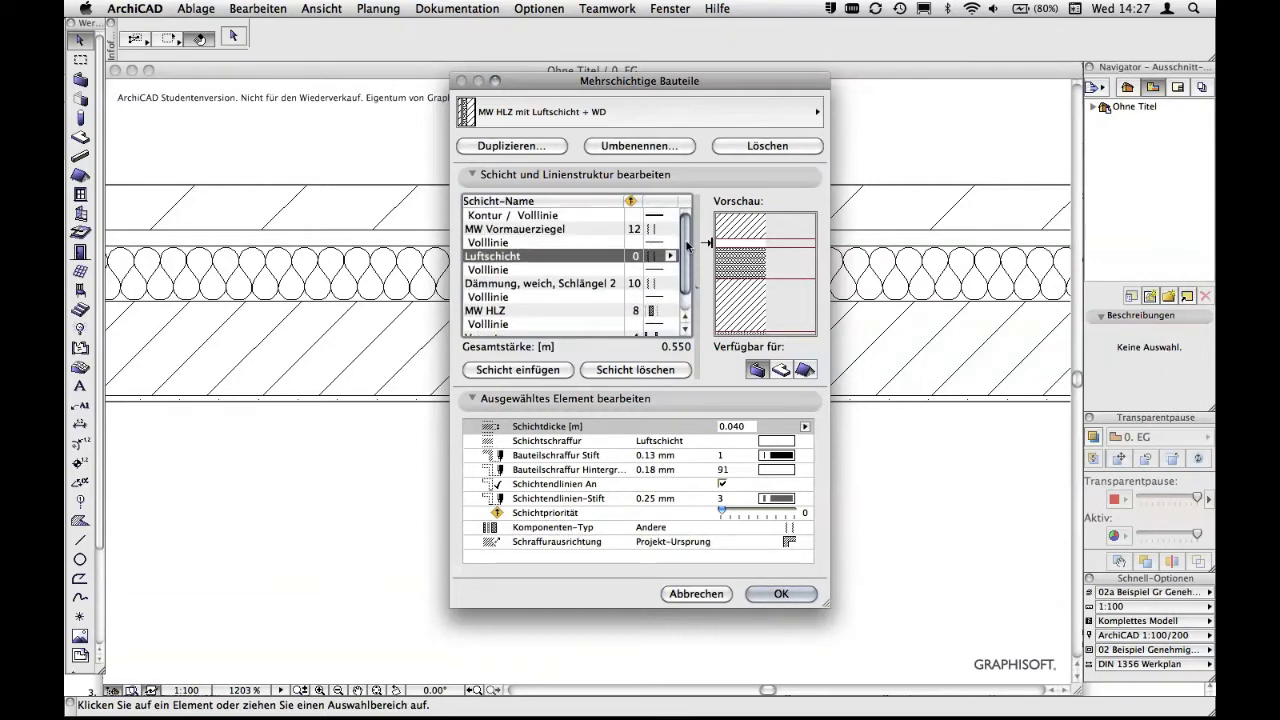
left_click(573, 230)
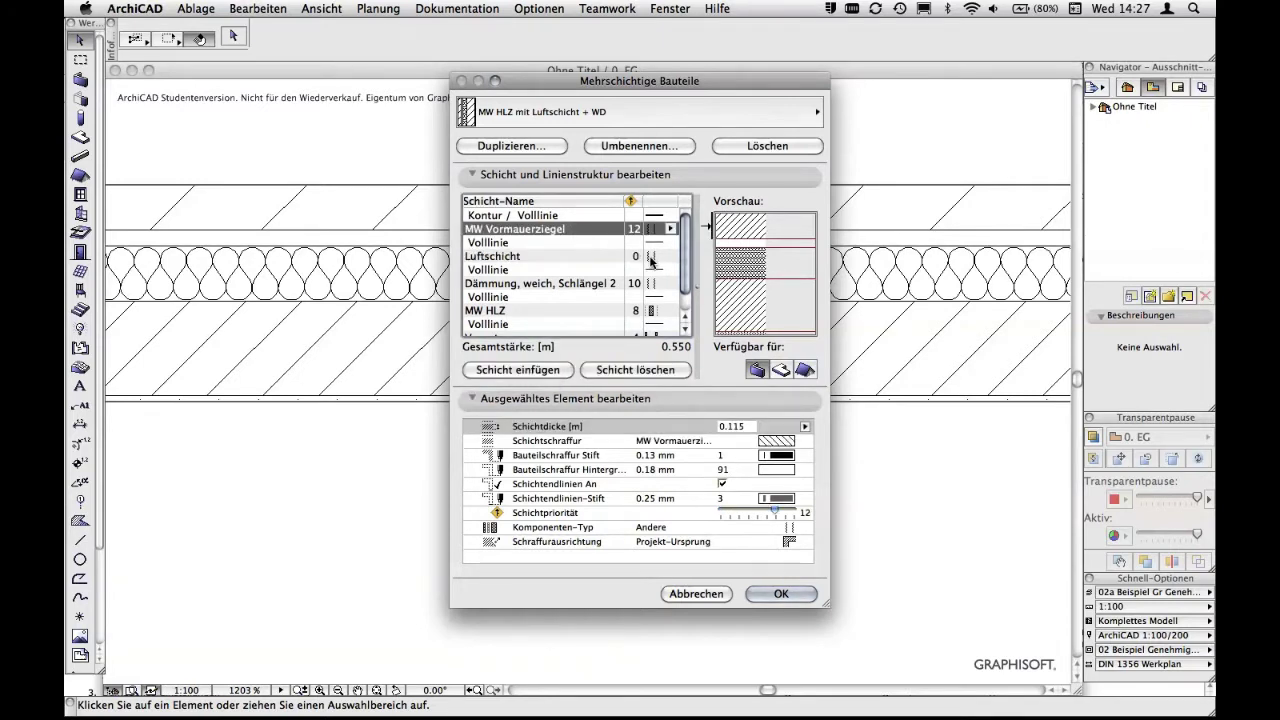
scroll(650, 286, "down", 3)
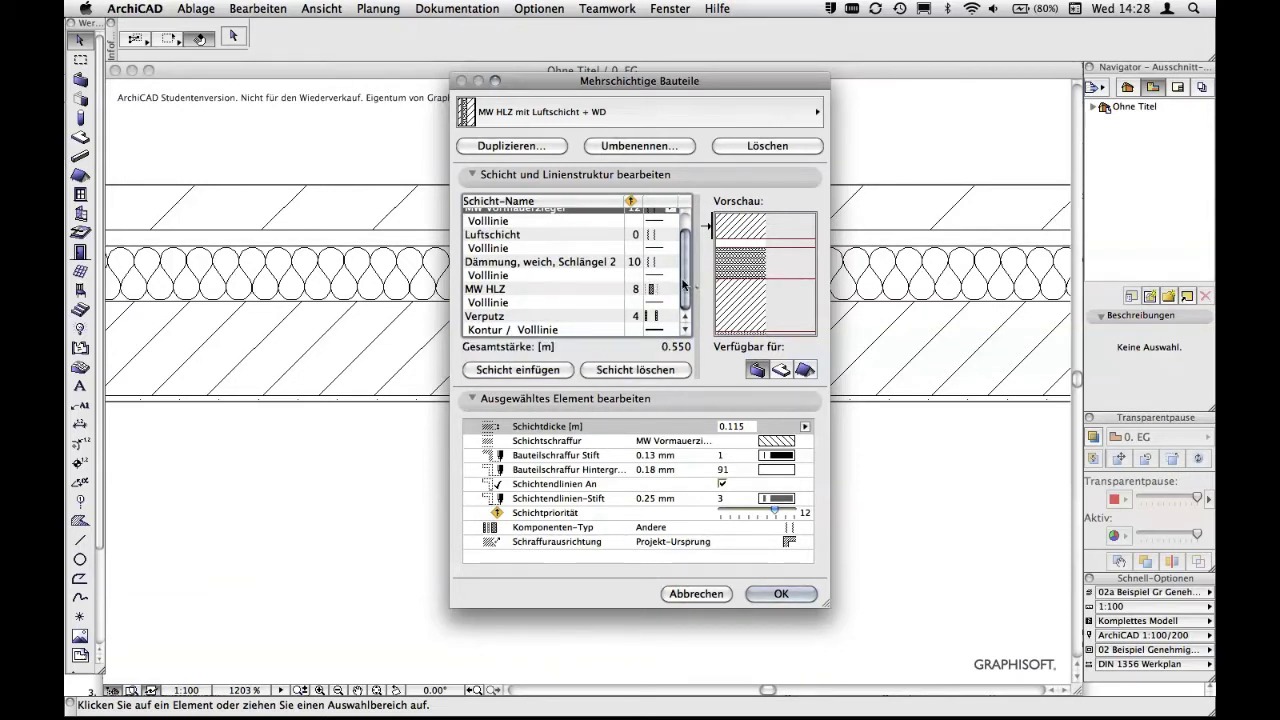
left_click_drag(683, 285, 679, 259)
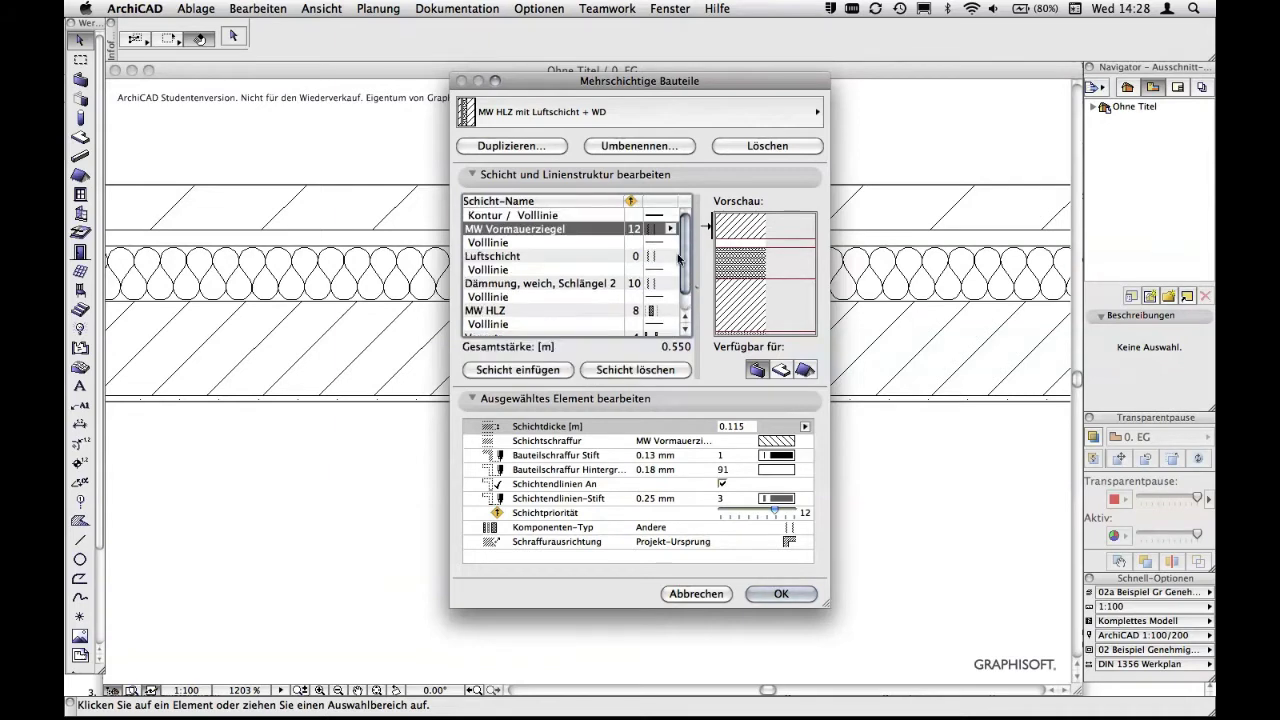
scroll(679, 259, "down", 2)
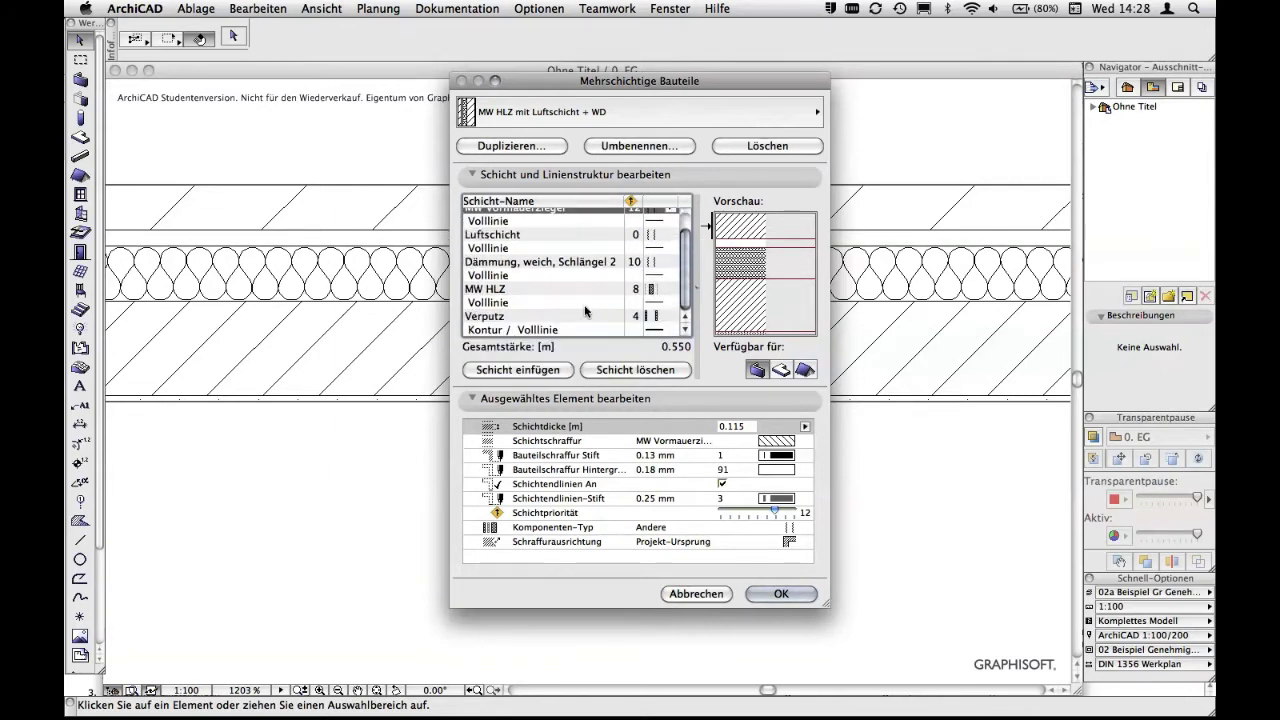
left_click(554, 287)
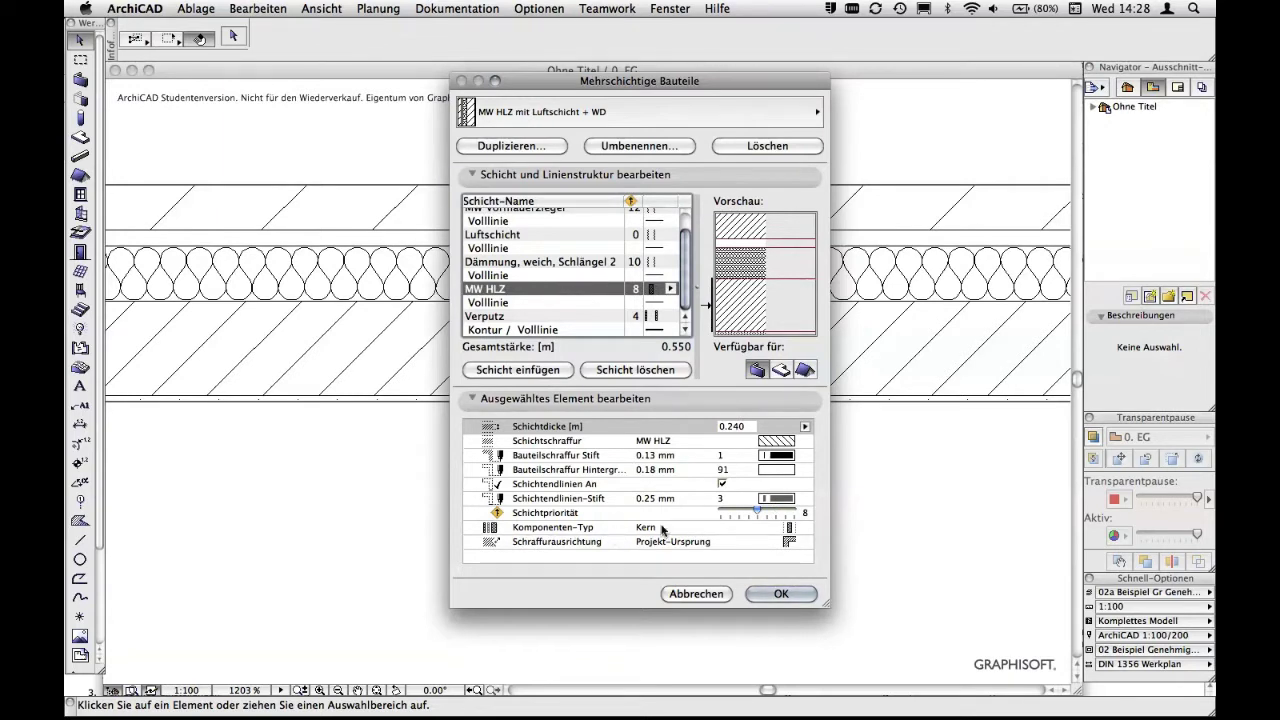
left_click(778, 593)
Leave the structure display unchanged and fit the whole building into the window
left_click(477, 8)
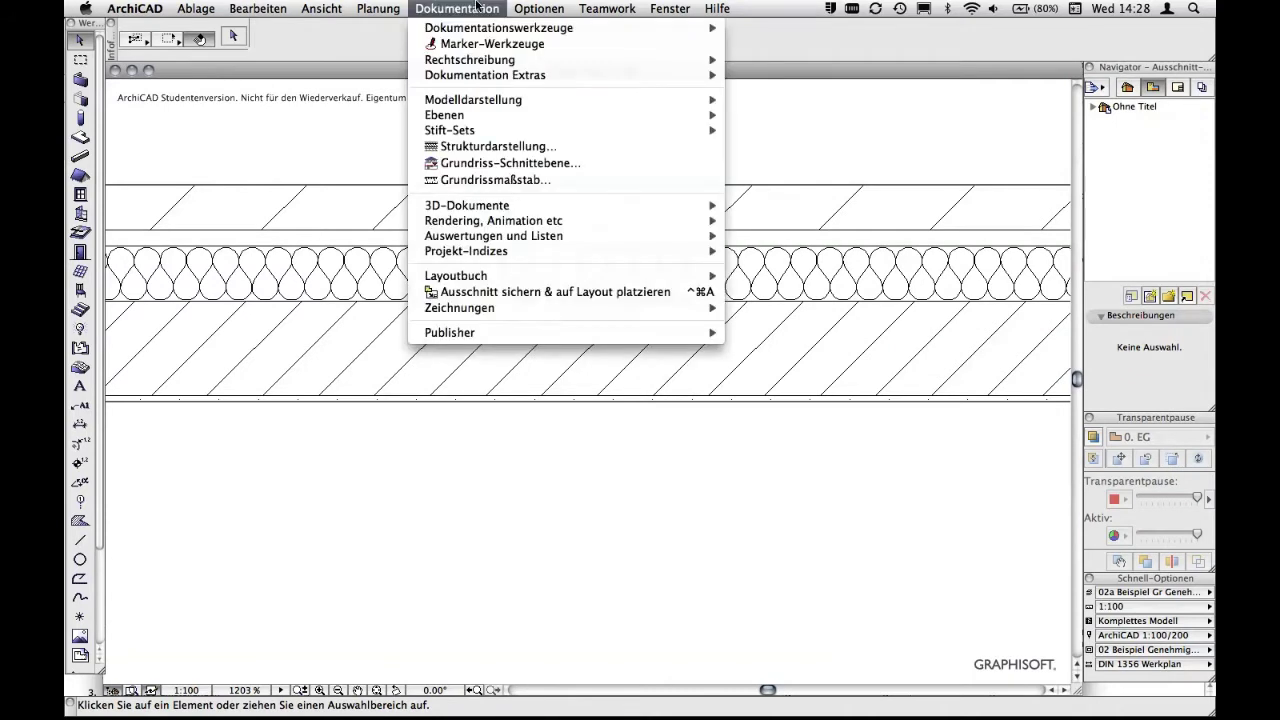
left_click(509, 148)
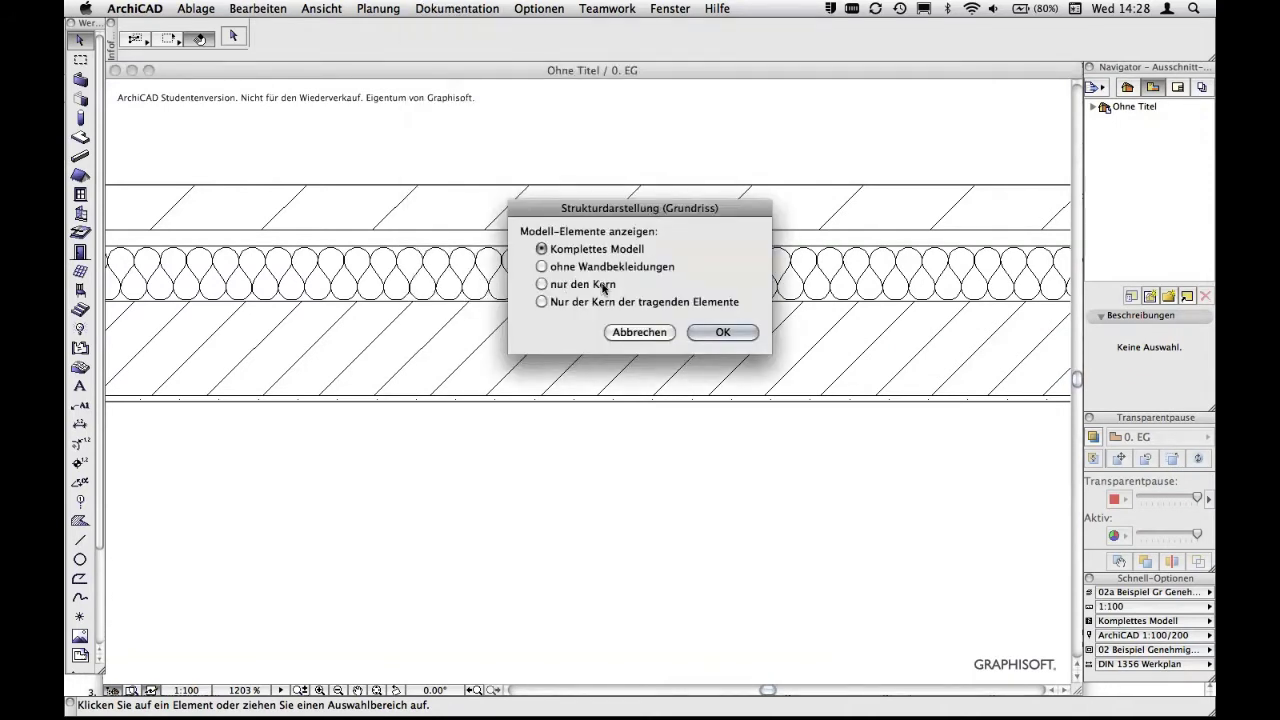
left_click(642, 334)
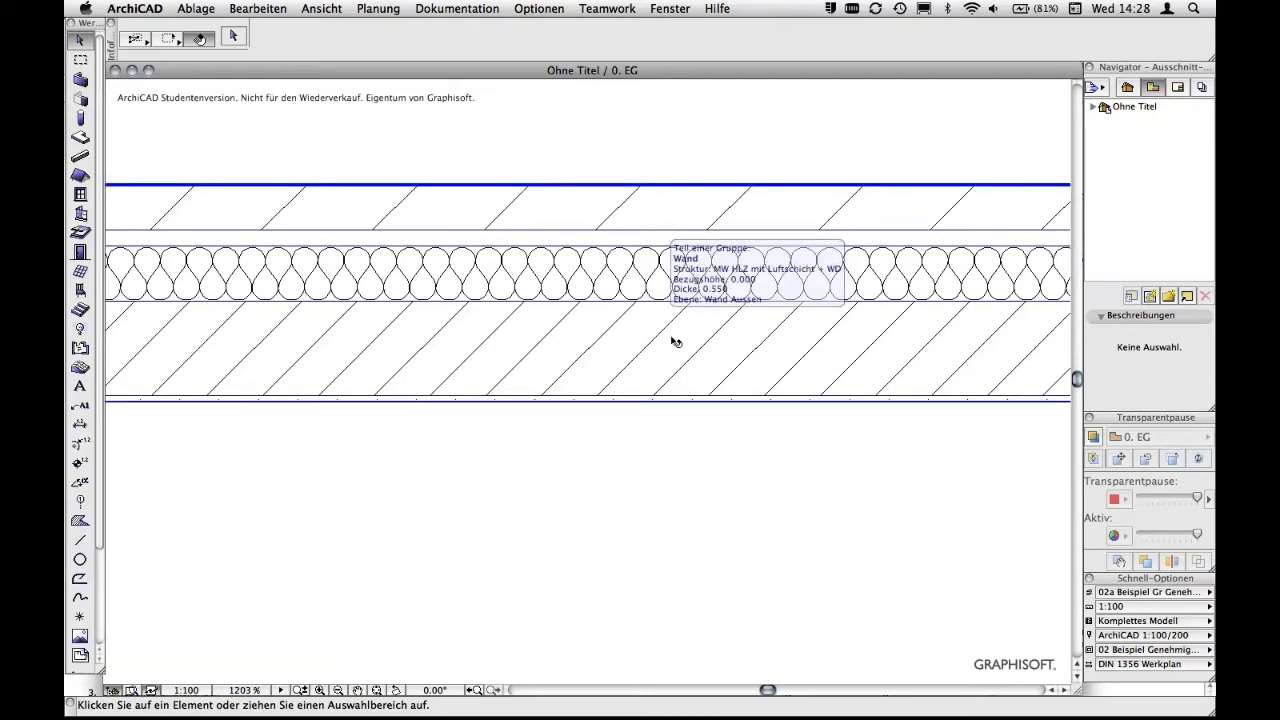
key("super+apostrophe")
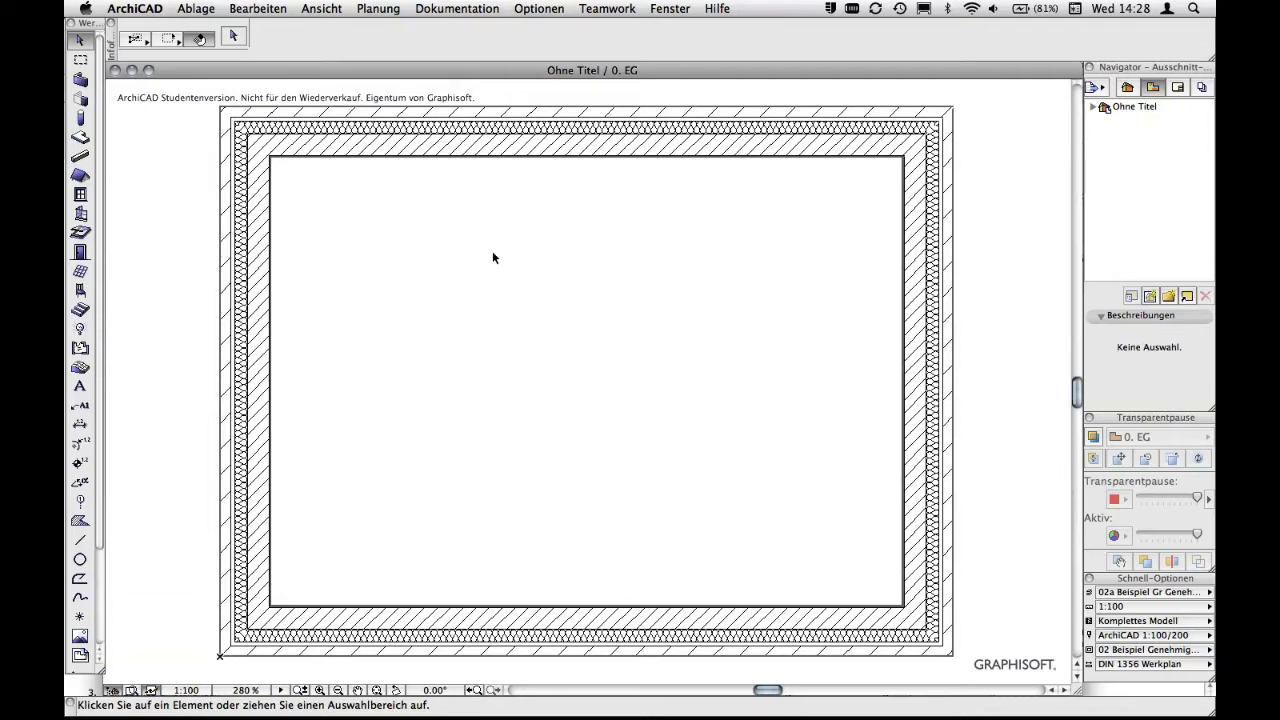
Set the top wall's Tragende Funktion classification to Tragende Elemente
left_click(520, 160)
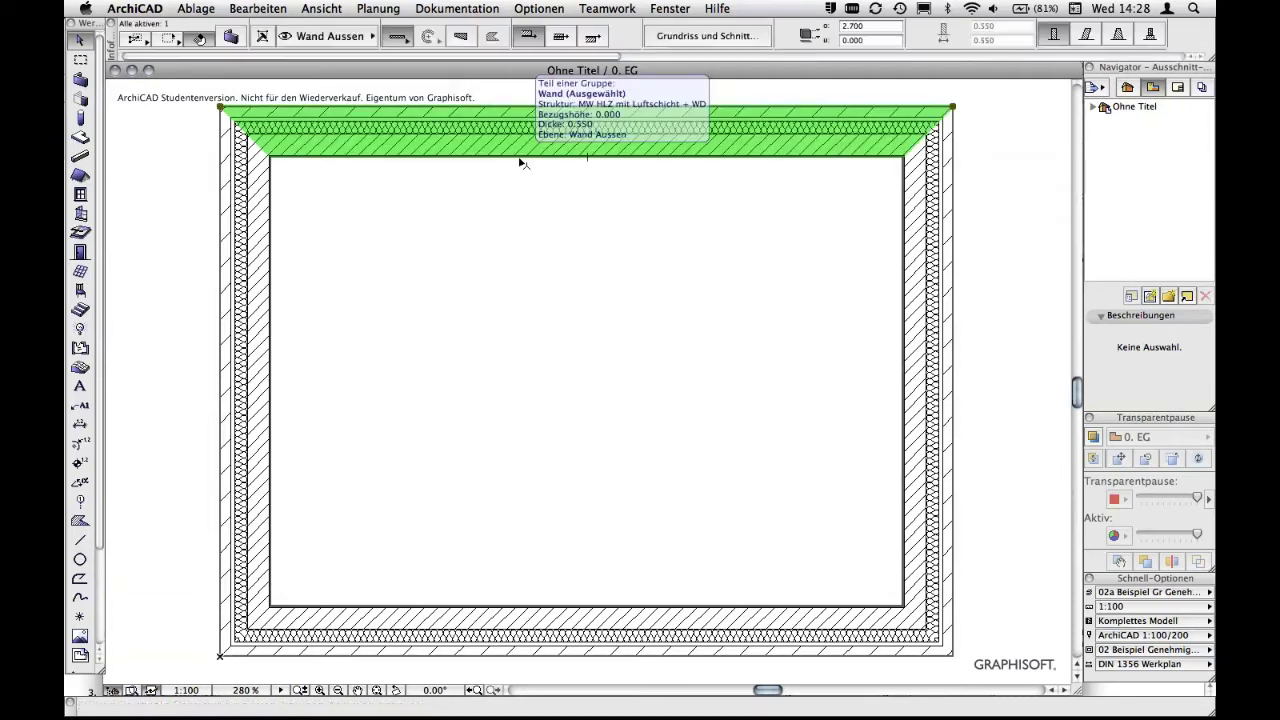
key("super+t")
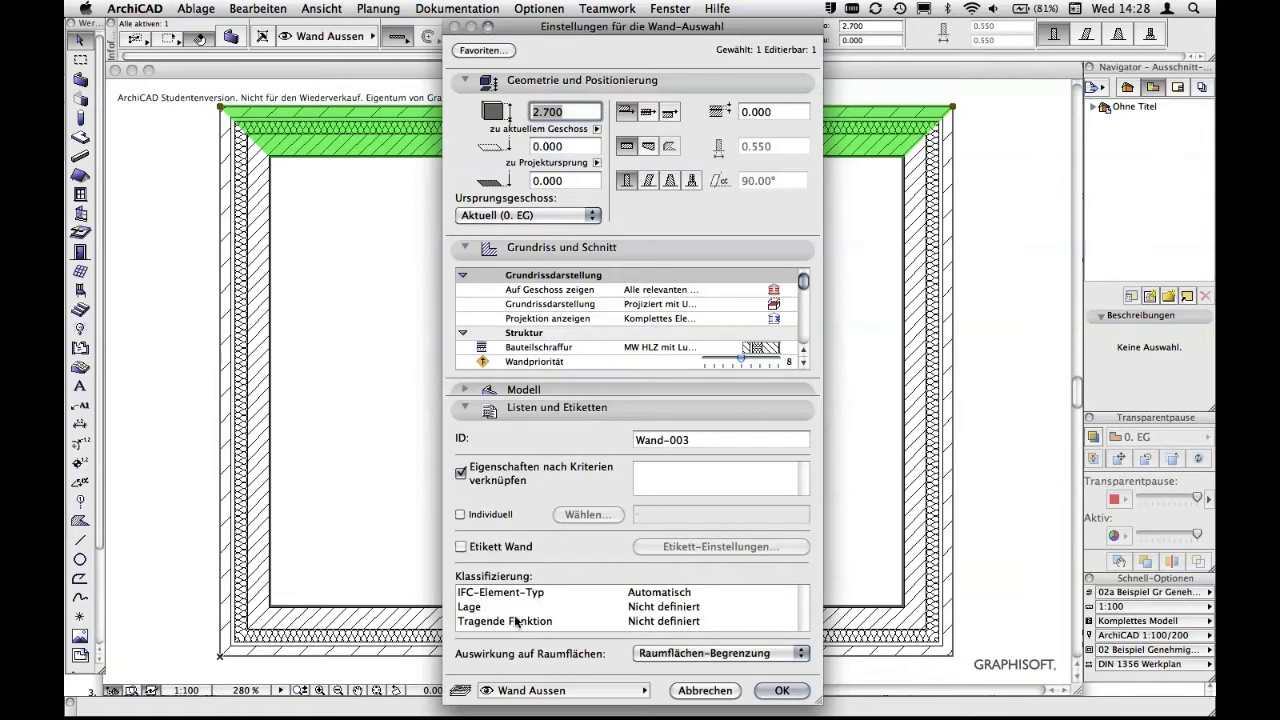
left_click(655, 622)
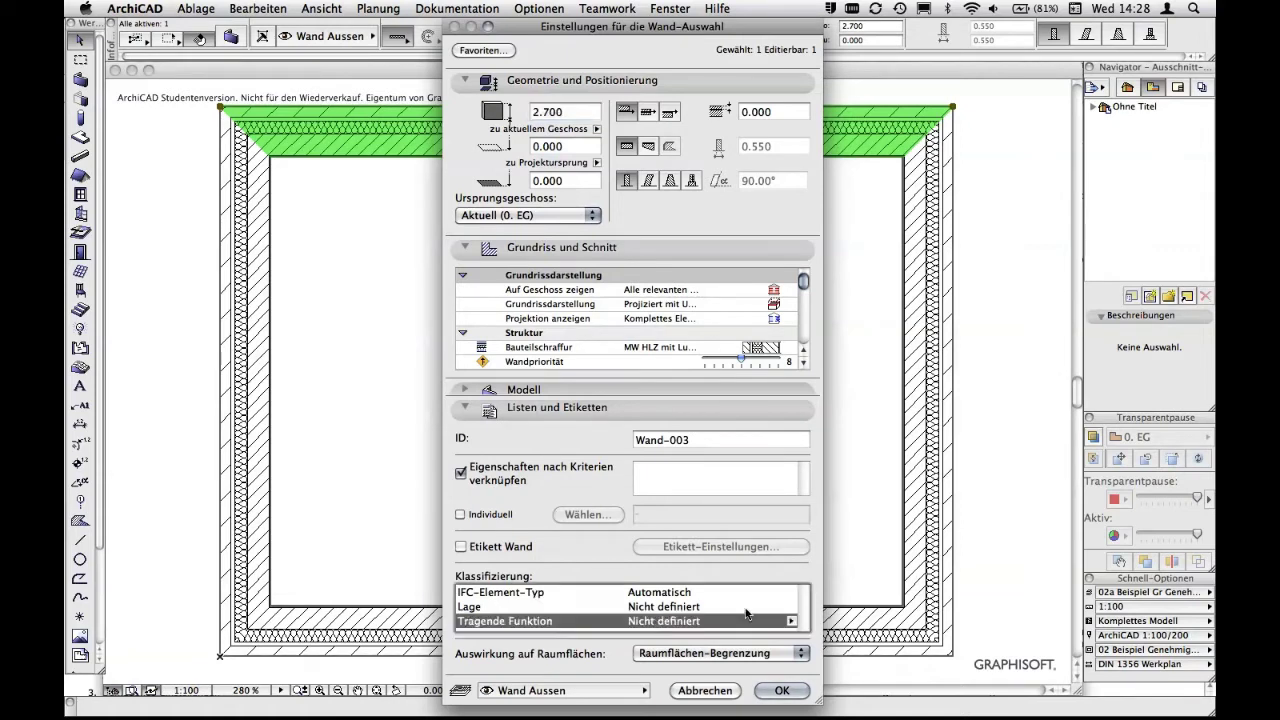
left_click(791, 621)
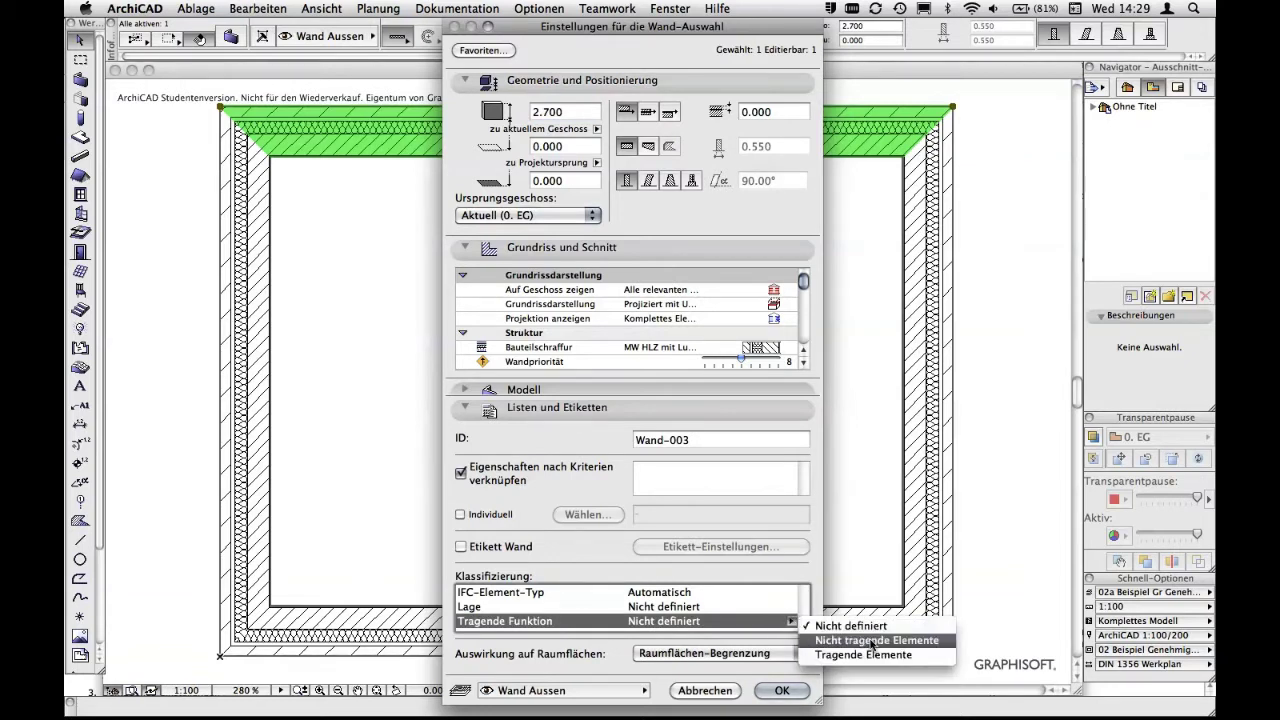
left_click(922, 655)
left_click(782, 690)
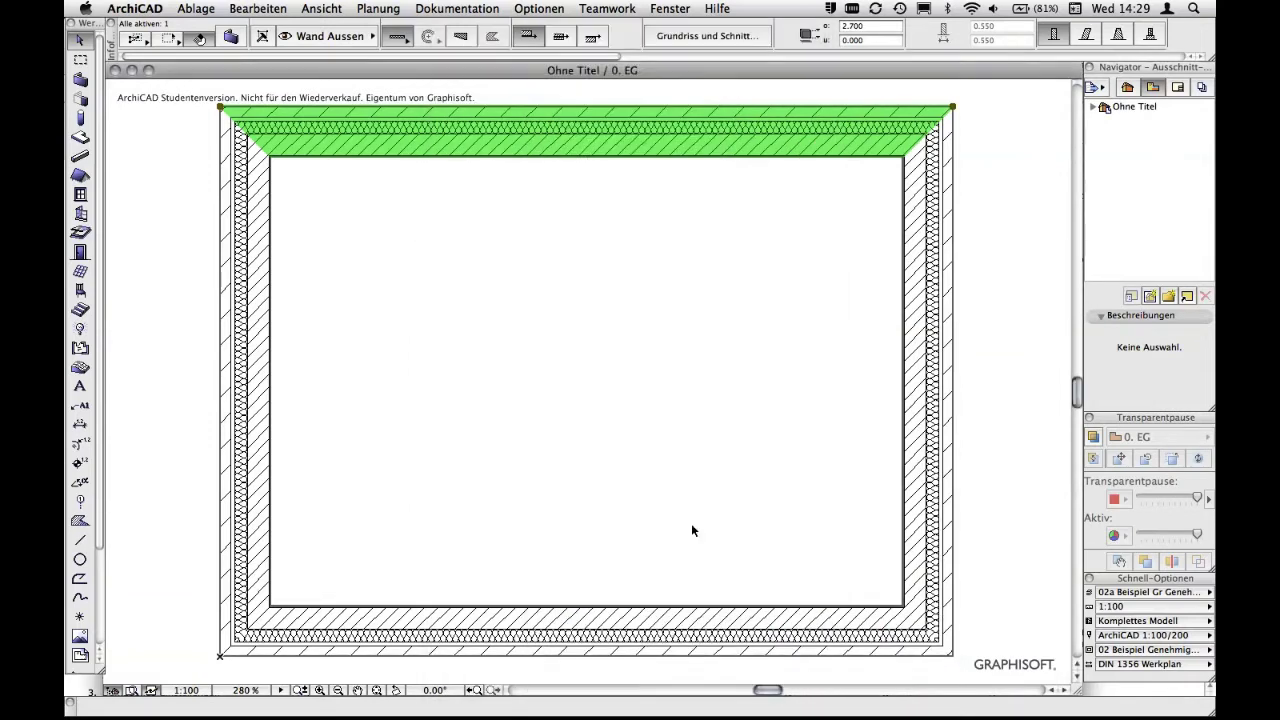
left_click(634, 423)
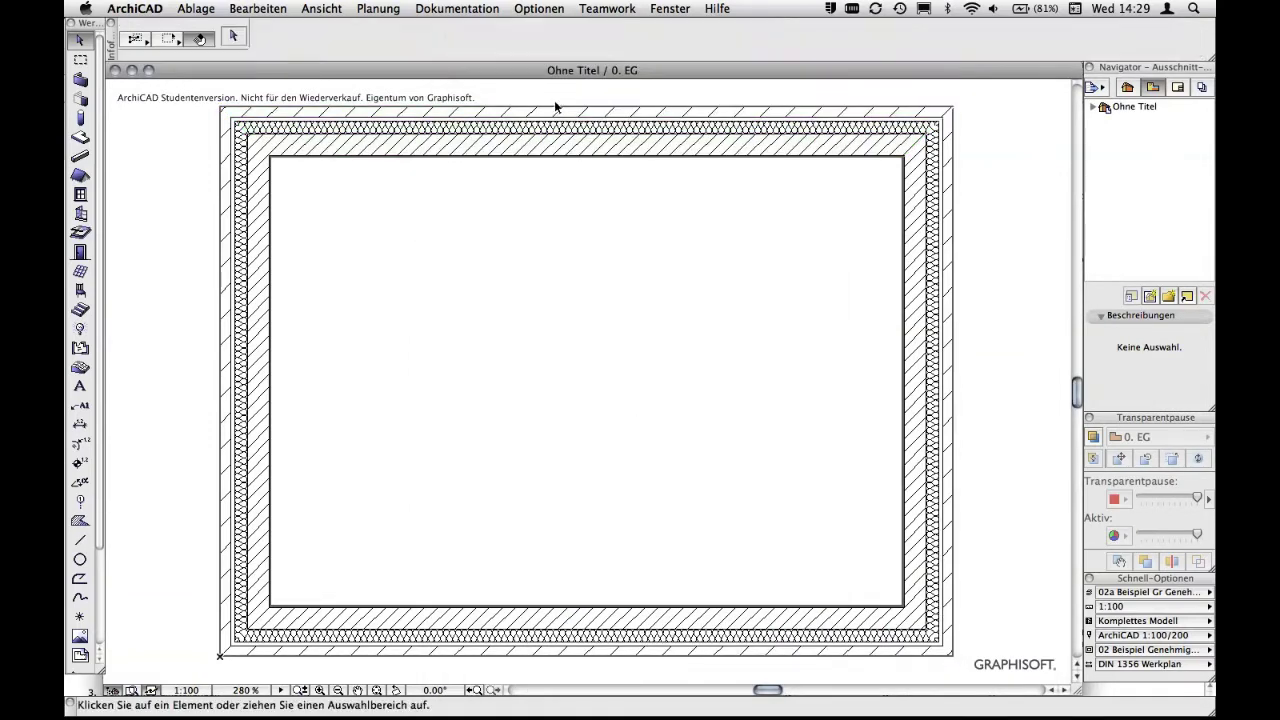
left_click(474, 9)
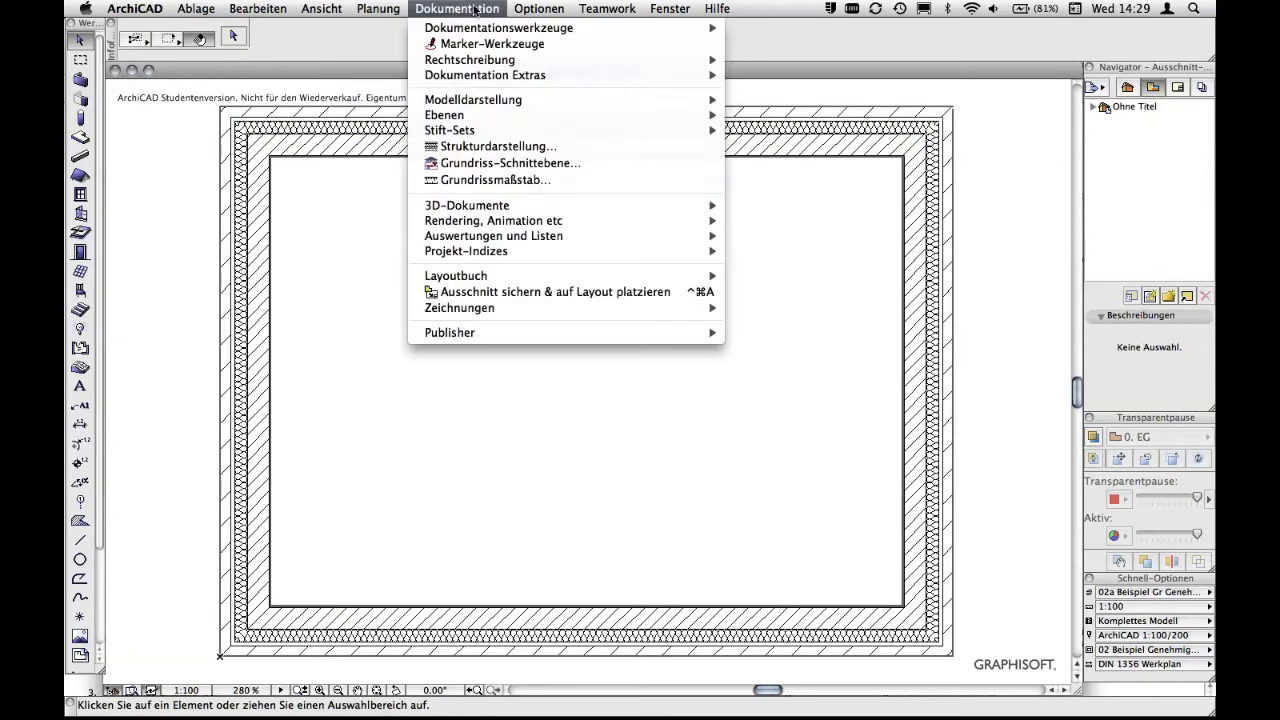
left_click(472, 147)
left_click(542, 302)
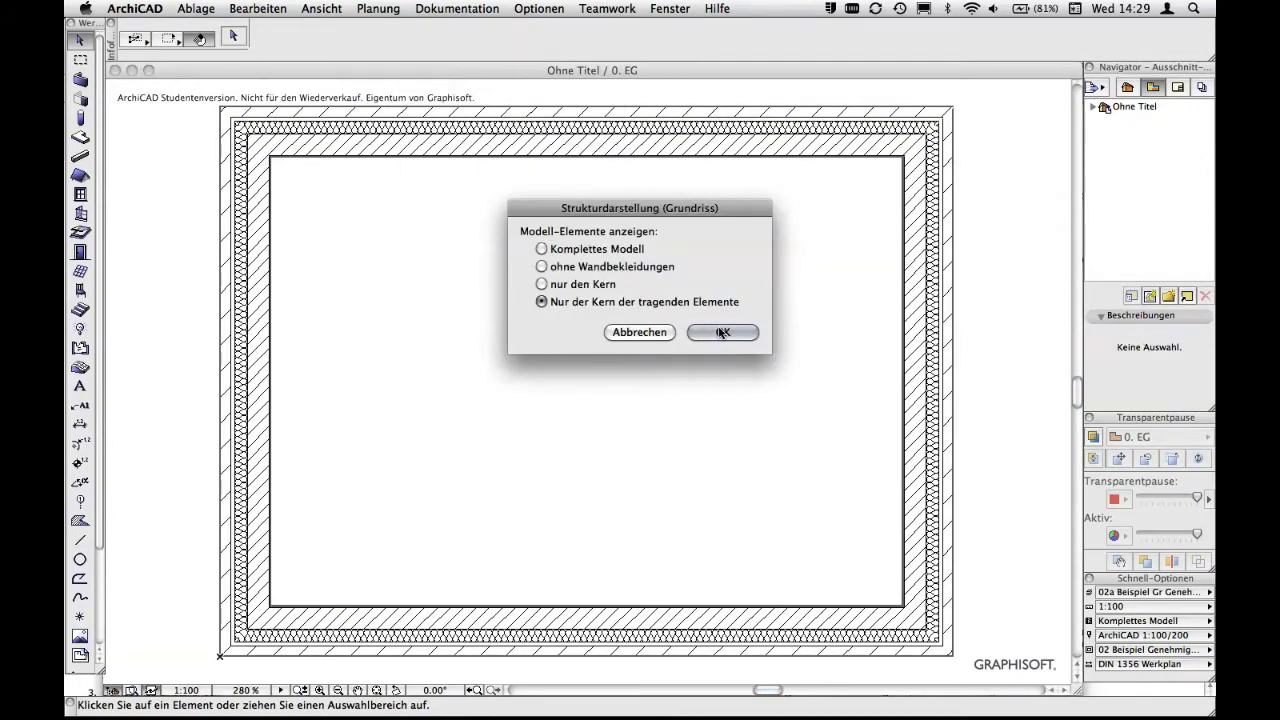
left_click(721, 332)
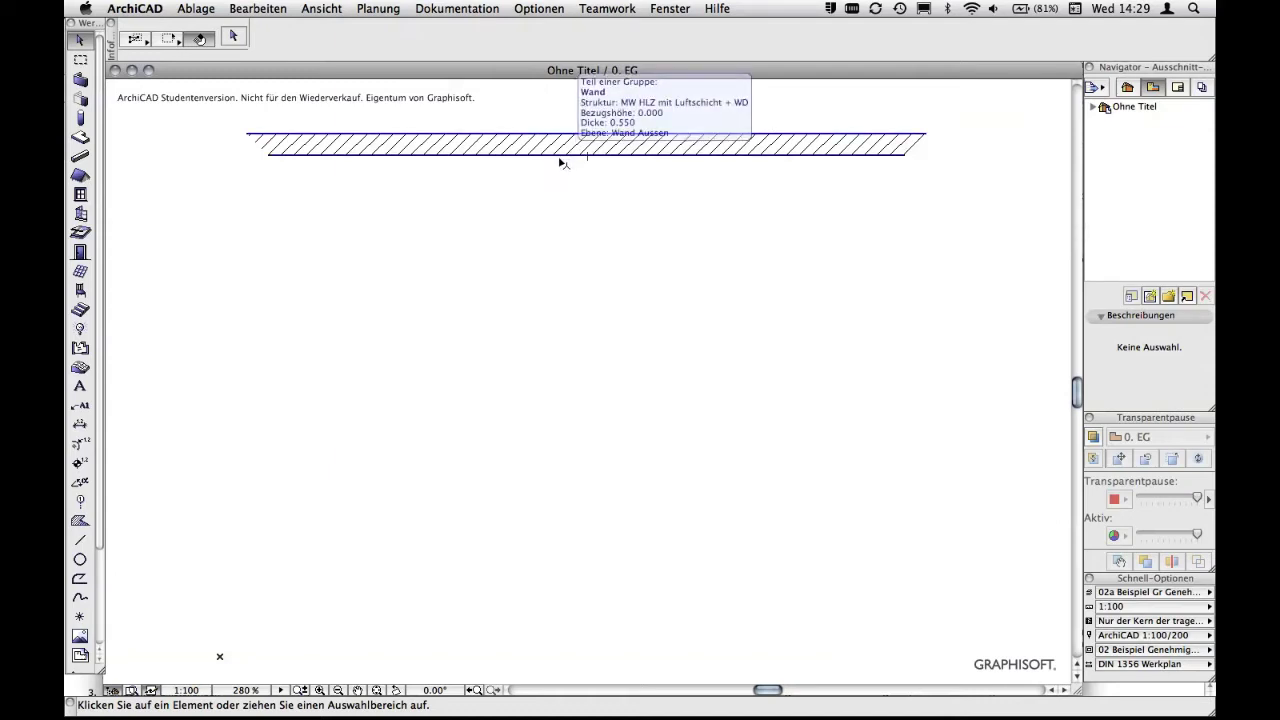
left_click(466, 9)
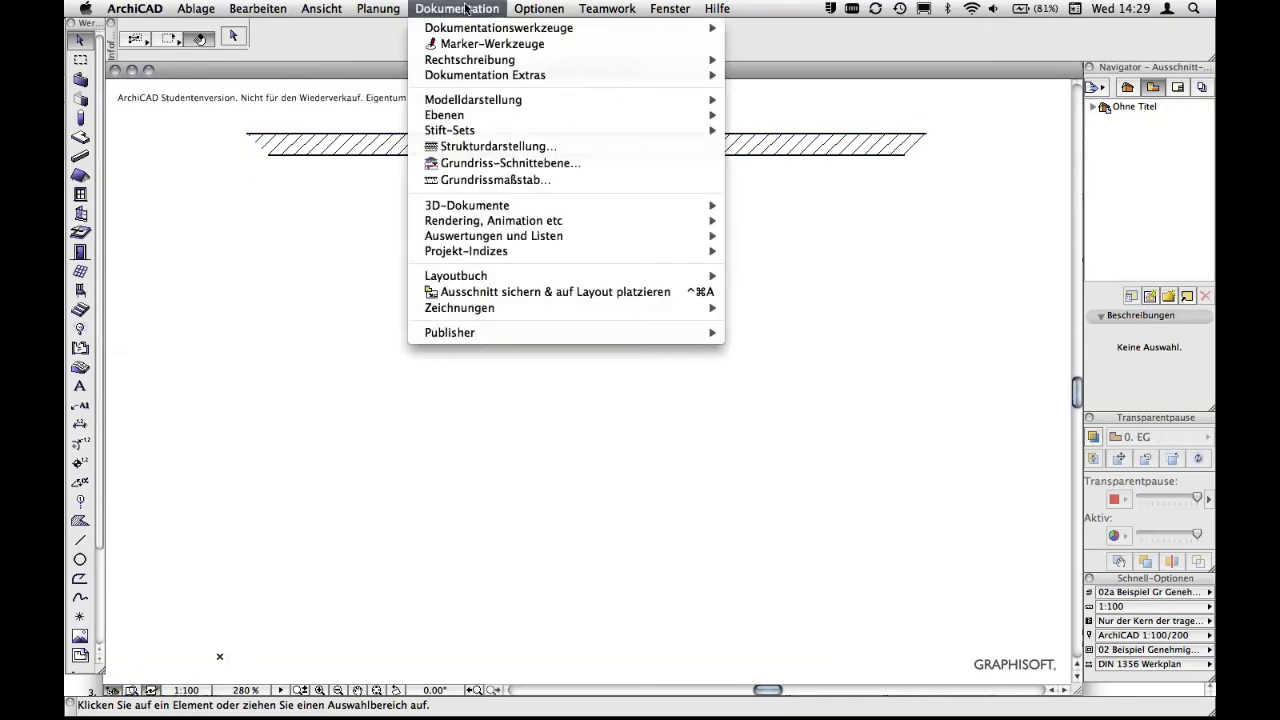
left_click(514, 148)
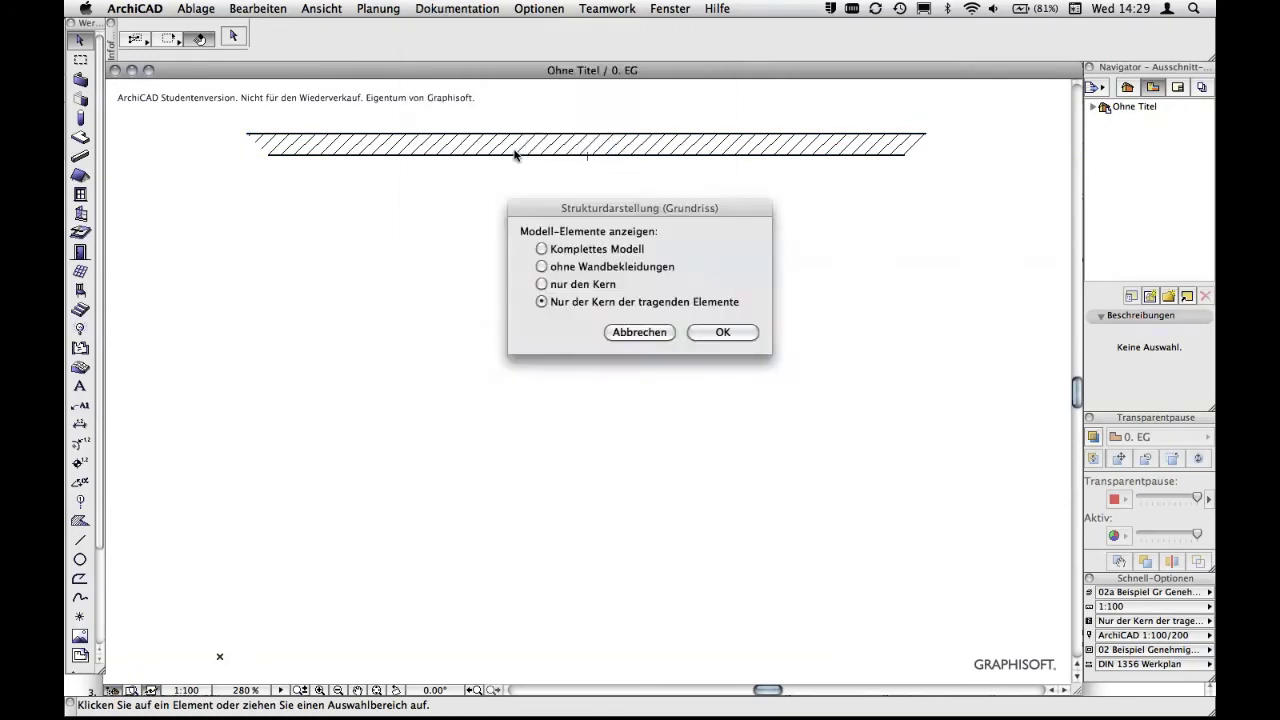
left_click(541, 248)
left_click(722, 332)
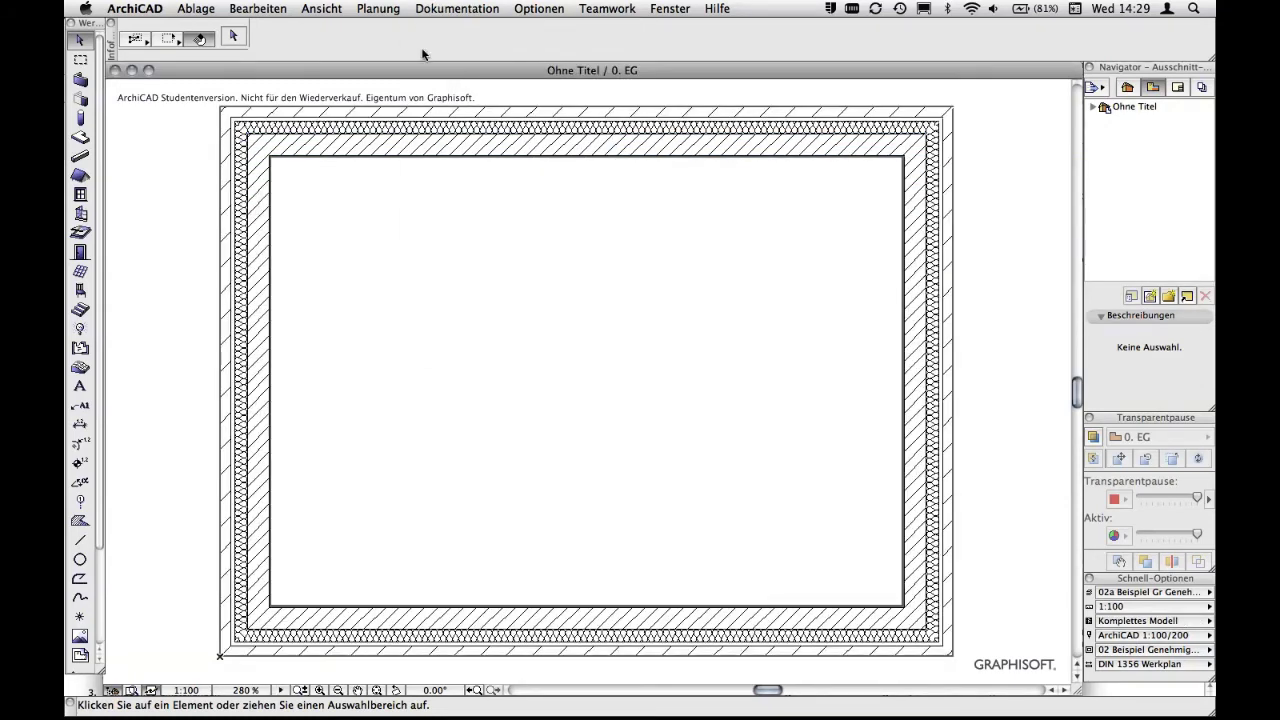
Set the top wall's Tragende Funktion classification back to Nicht definiert
left_click(484, 159)
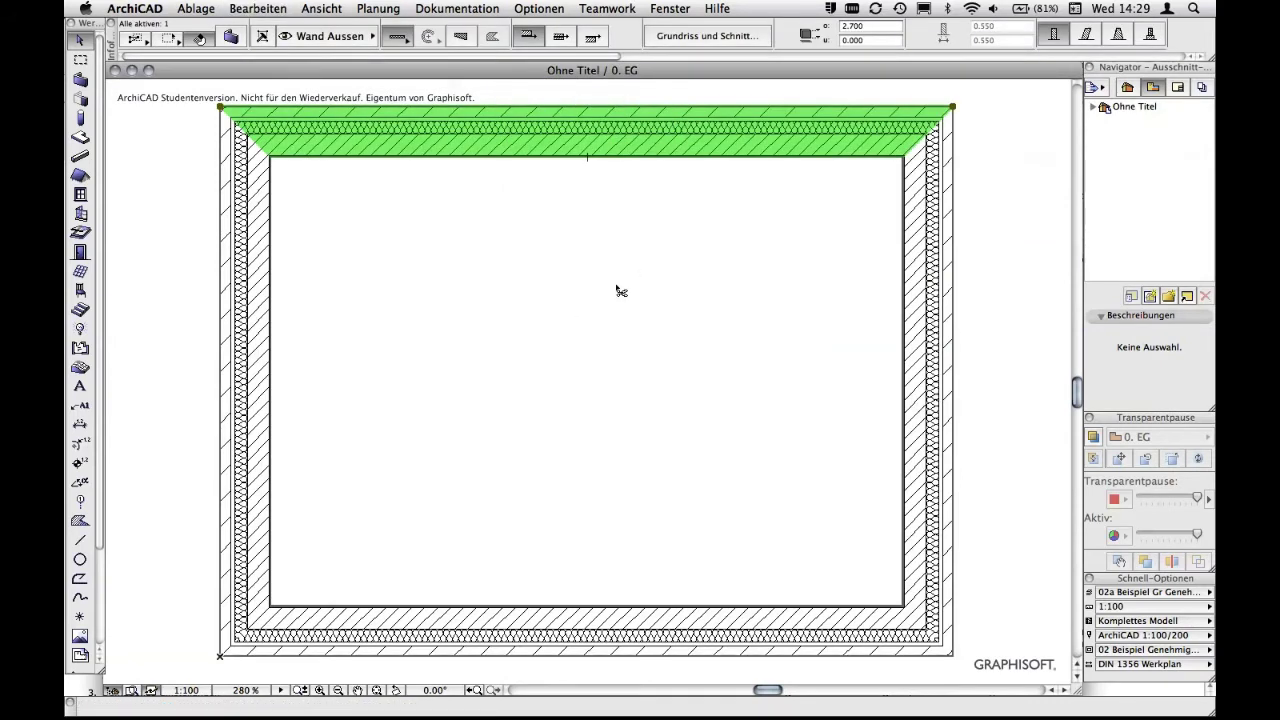
key("ctrl+t")
left_click(716, 622)
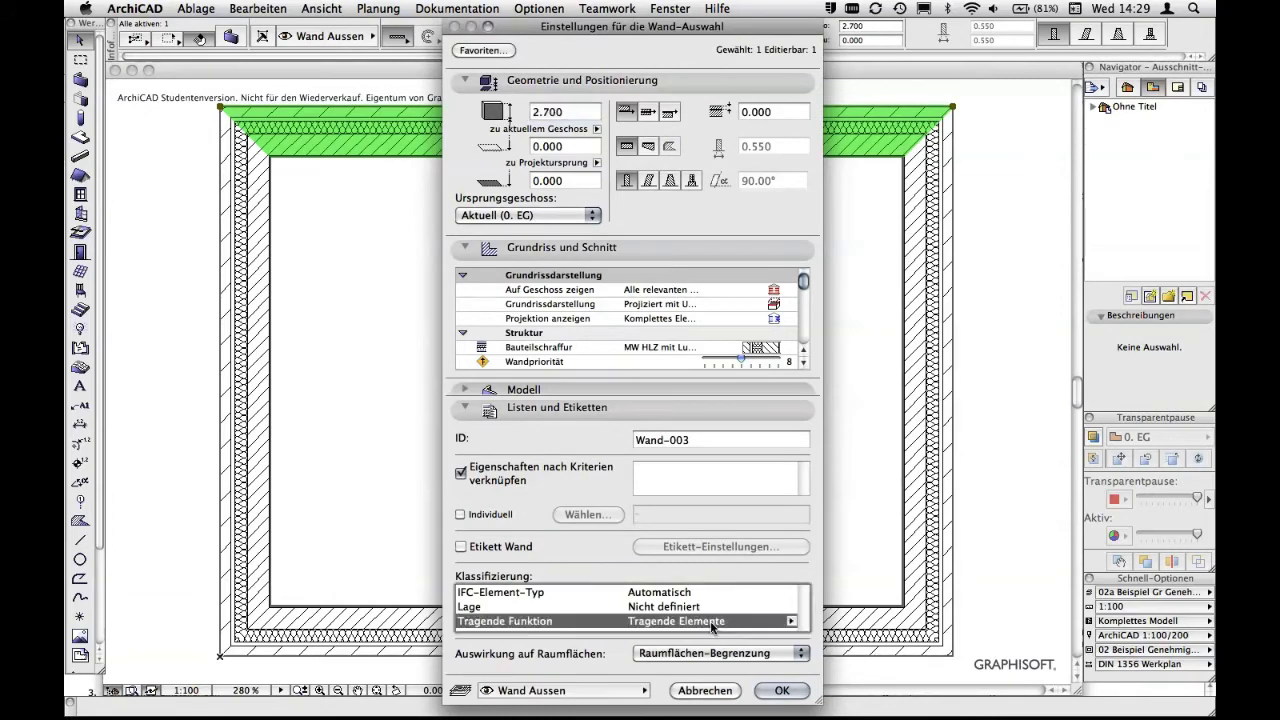
left_click(792, 621)
left_click(820, 626)
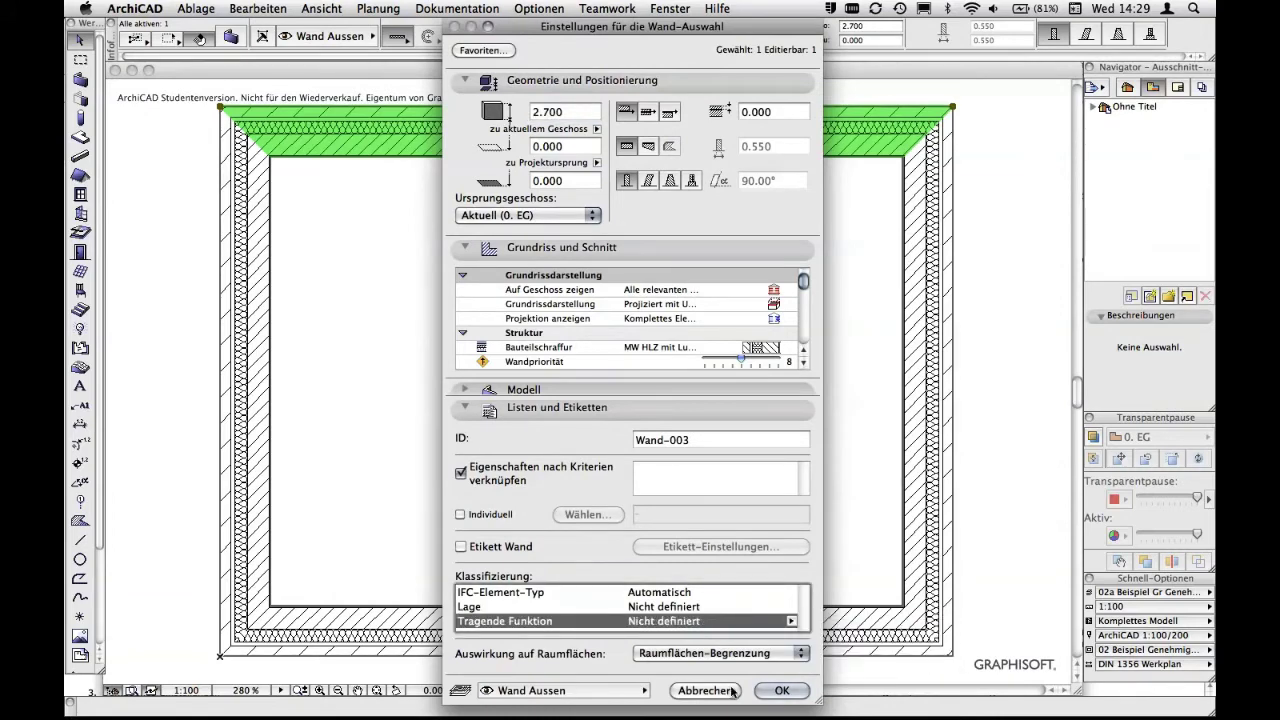
left_click(782, 690)
left_click(566, 310)
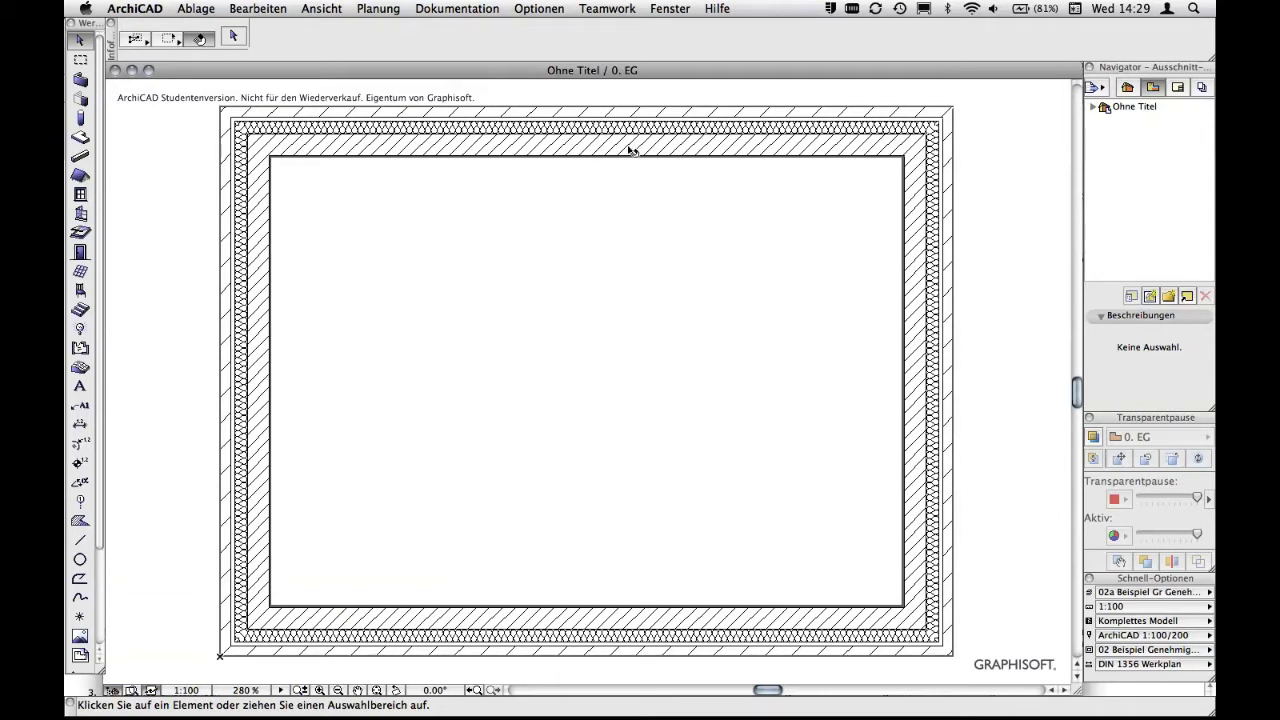
Save the current plan as view '0. EG' with Komplettes Modell structure display
left_click(1151, 297)
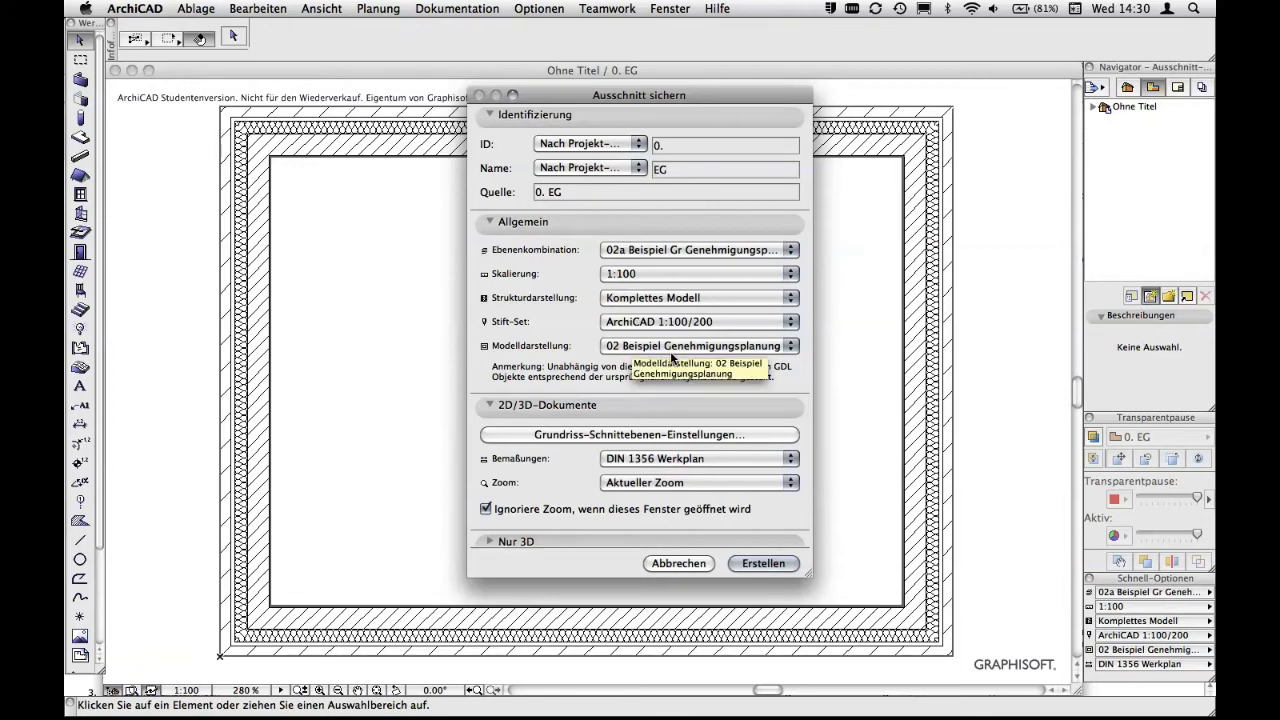
left_click(646, 299)
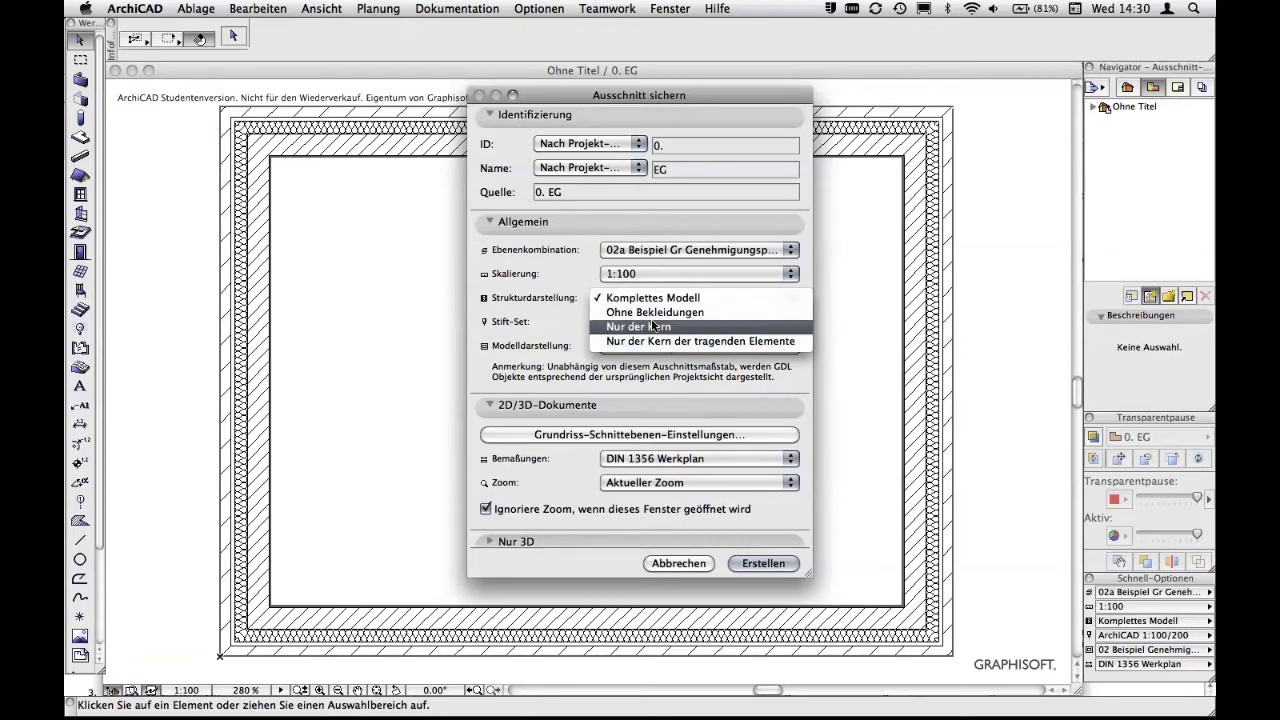
left_click(650, 299)
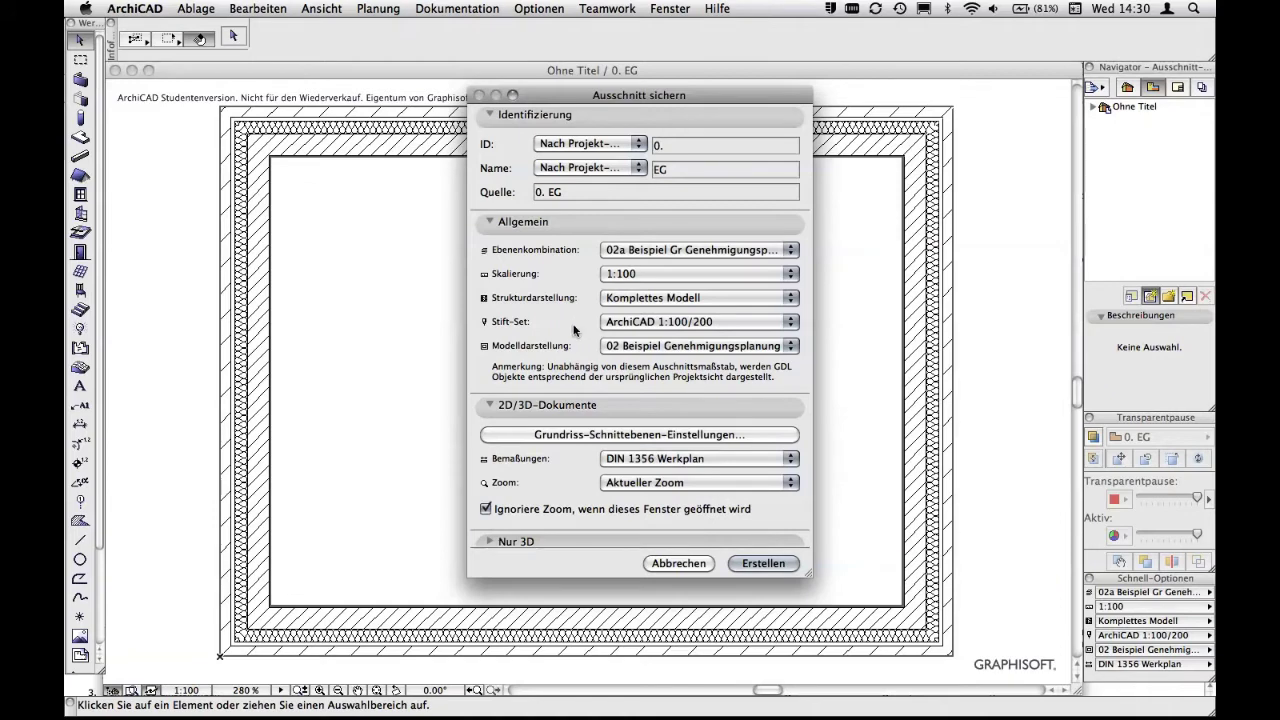
left_click(759, 564)
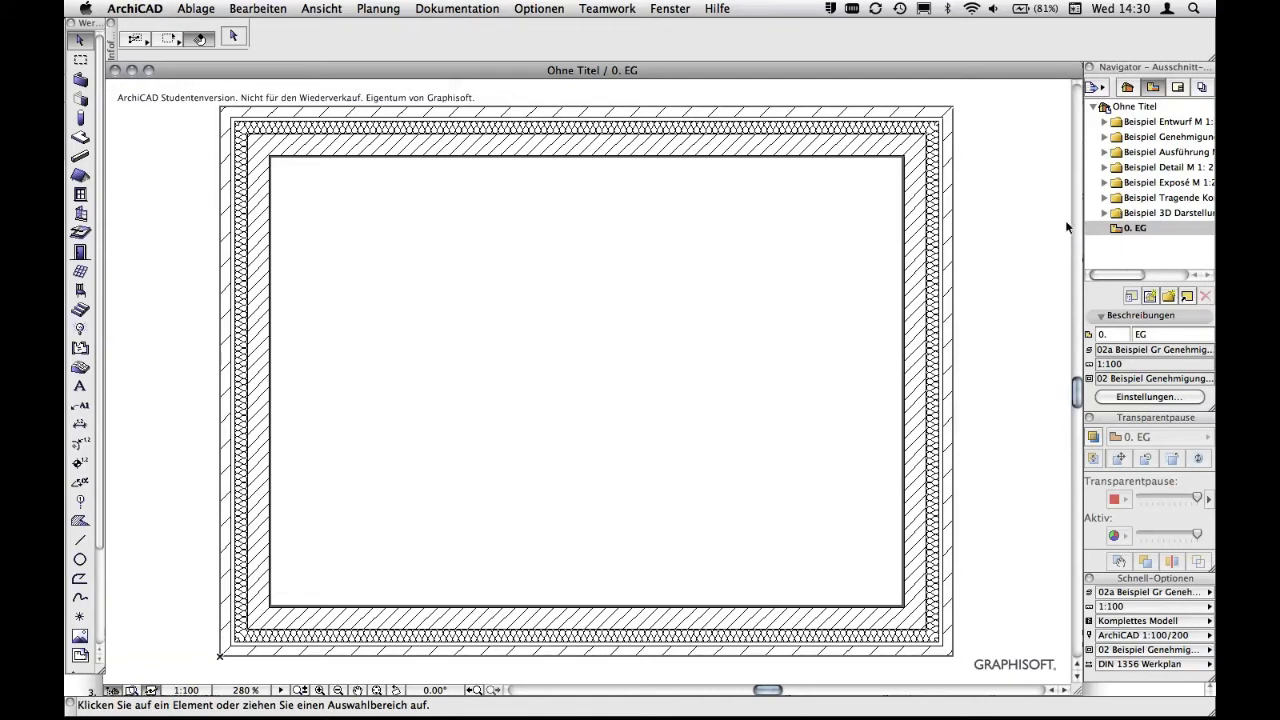
Show the walls as 'nur den Kern', then switch Schnell-Optionen back to Komplettes Modell
left_click(469, 8)
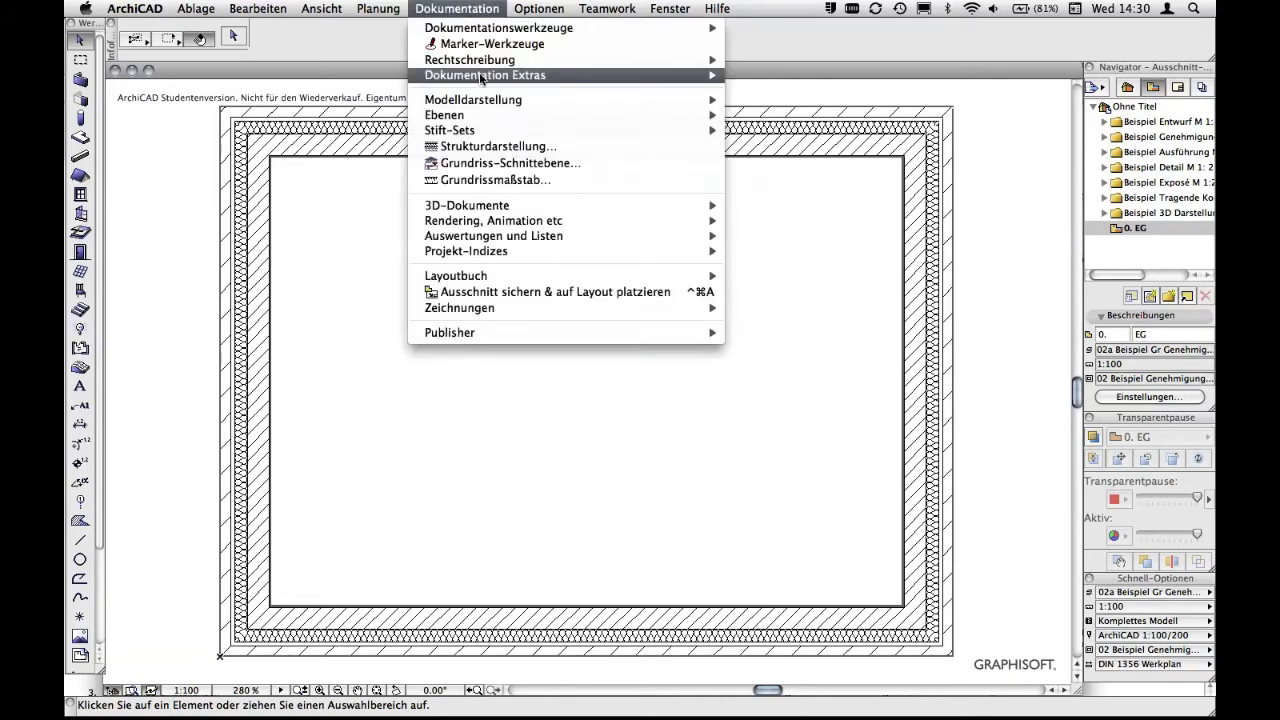
left_click(512, 146)
left_click(541, 285)
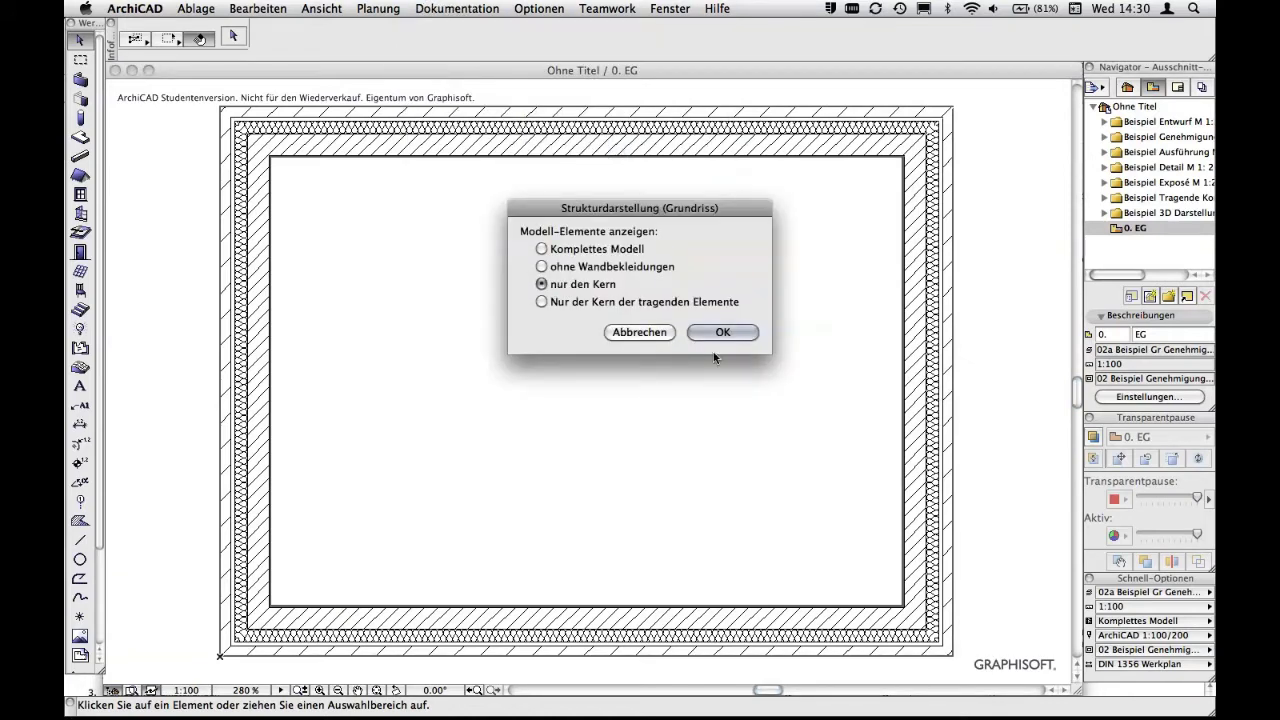
left_click(728, 333)
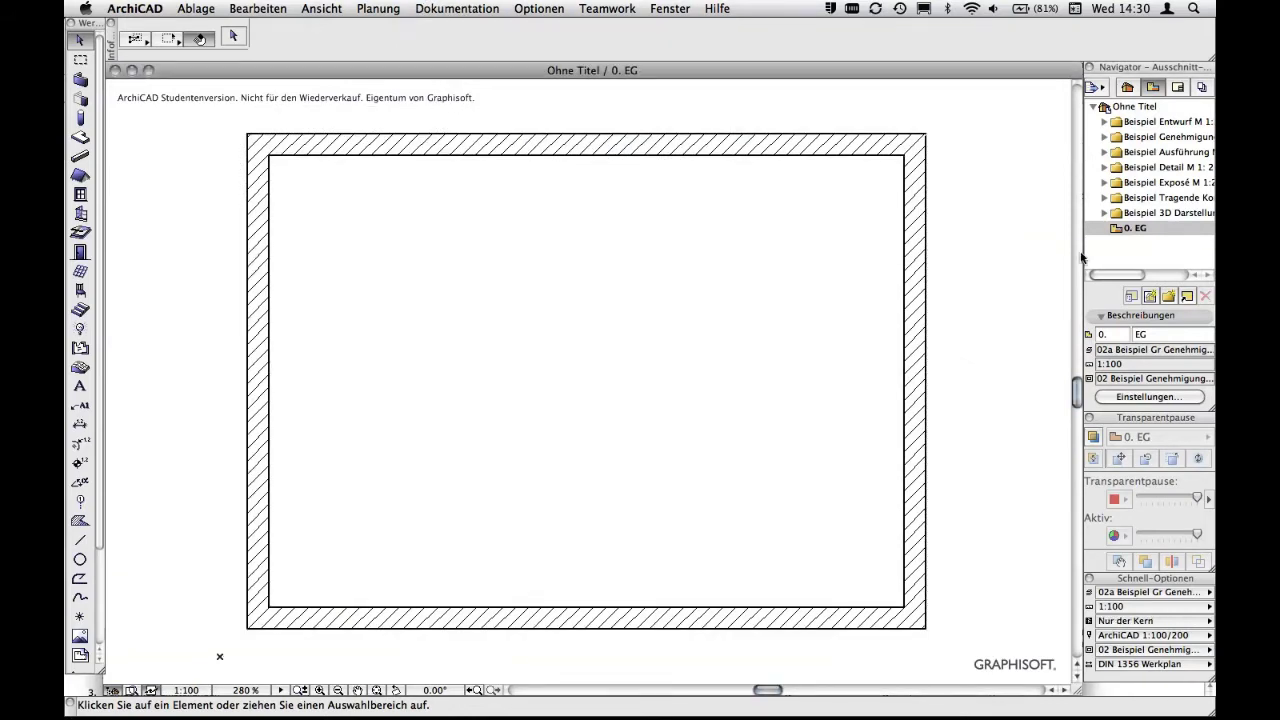
double_click(1121, 229)
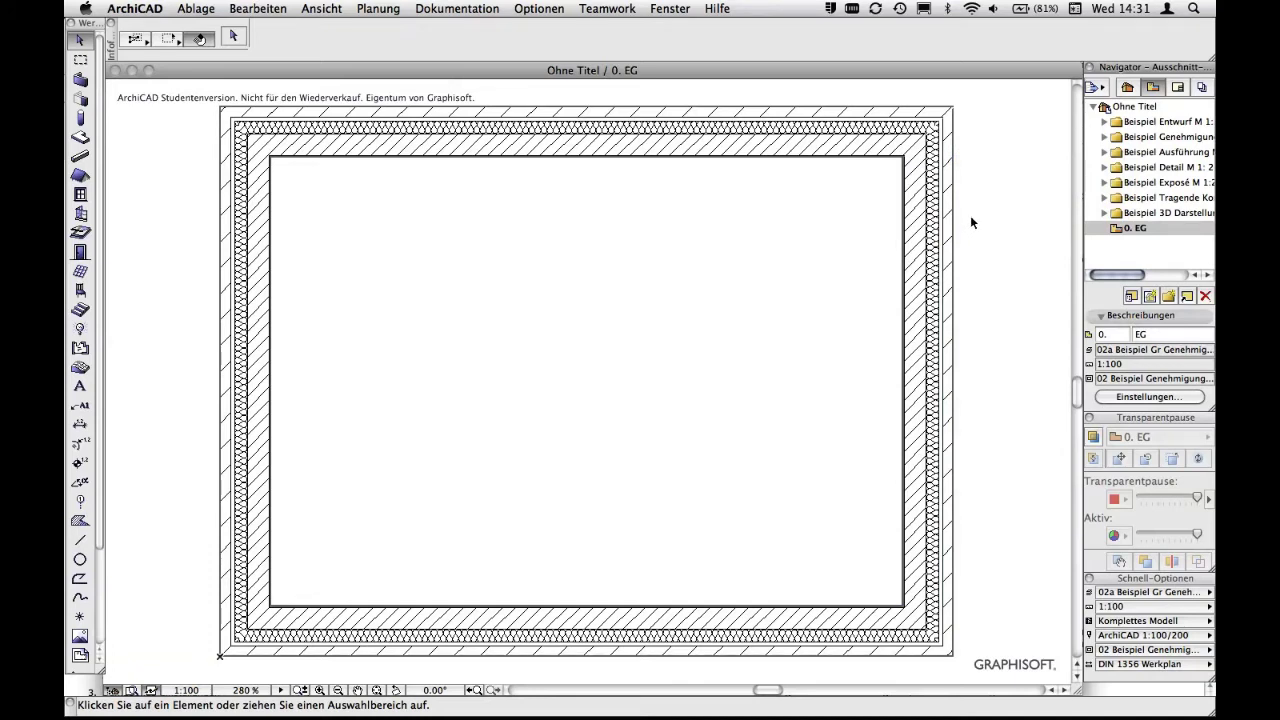
Select the four walls and place Automatische Bemaßung chains around them, 8.00 by 6.00 overall
scroll(972, 215, "down", 3)
scroll(972, 215, "down", 3)
mouse_move(982, 213)
middle_mouse_down()
mouse_move(820, 302)
mouse_move(842, 292)
middle_mouse_up()
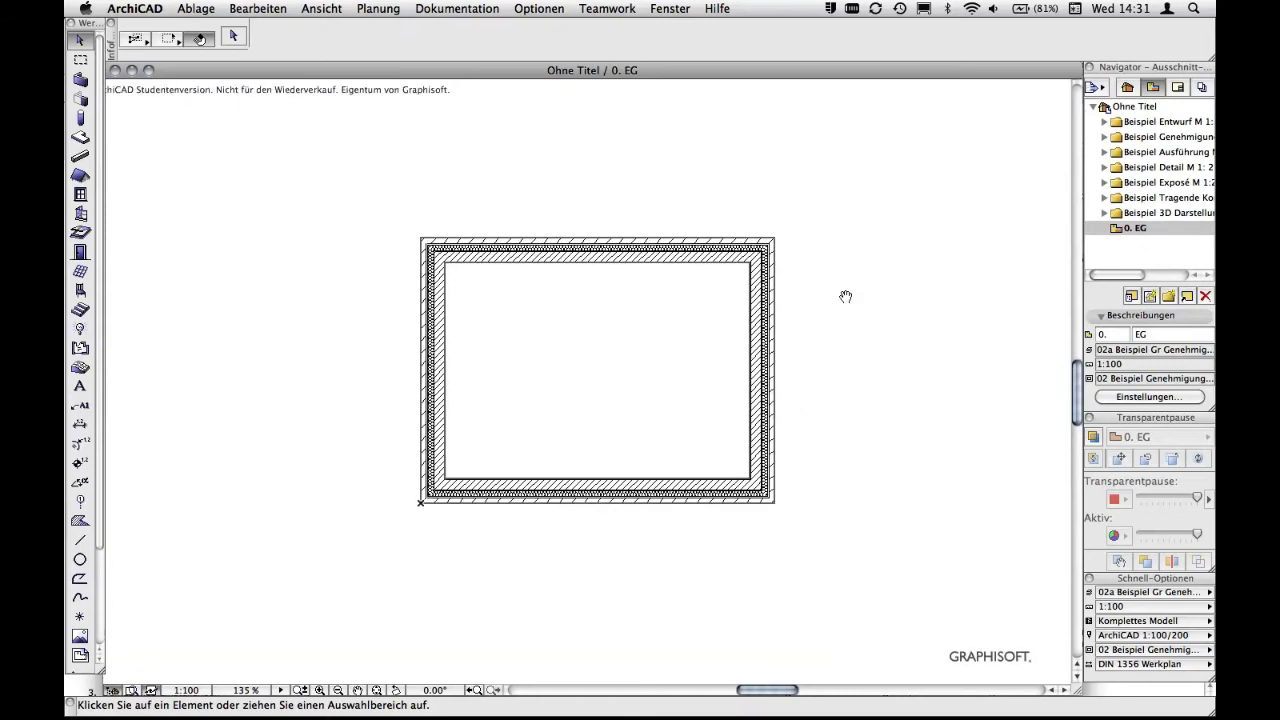
left_click(667, 249)
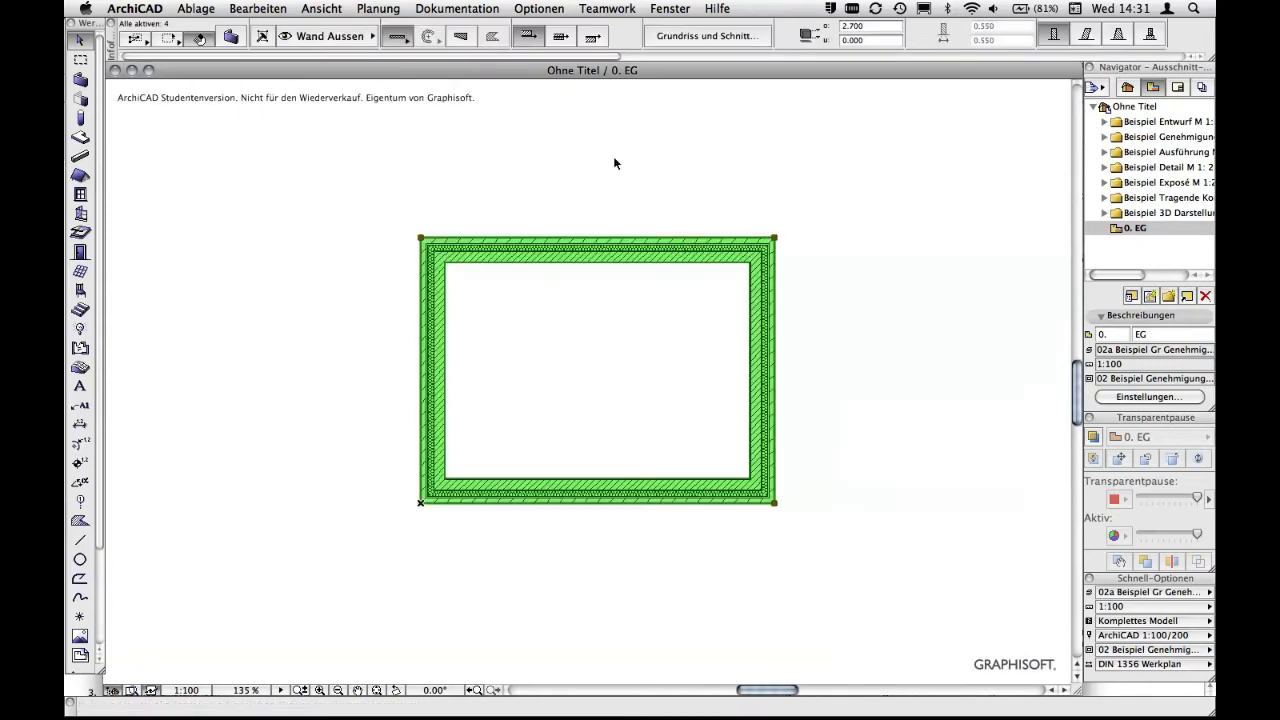
left_click(472, 8)
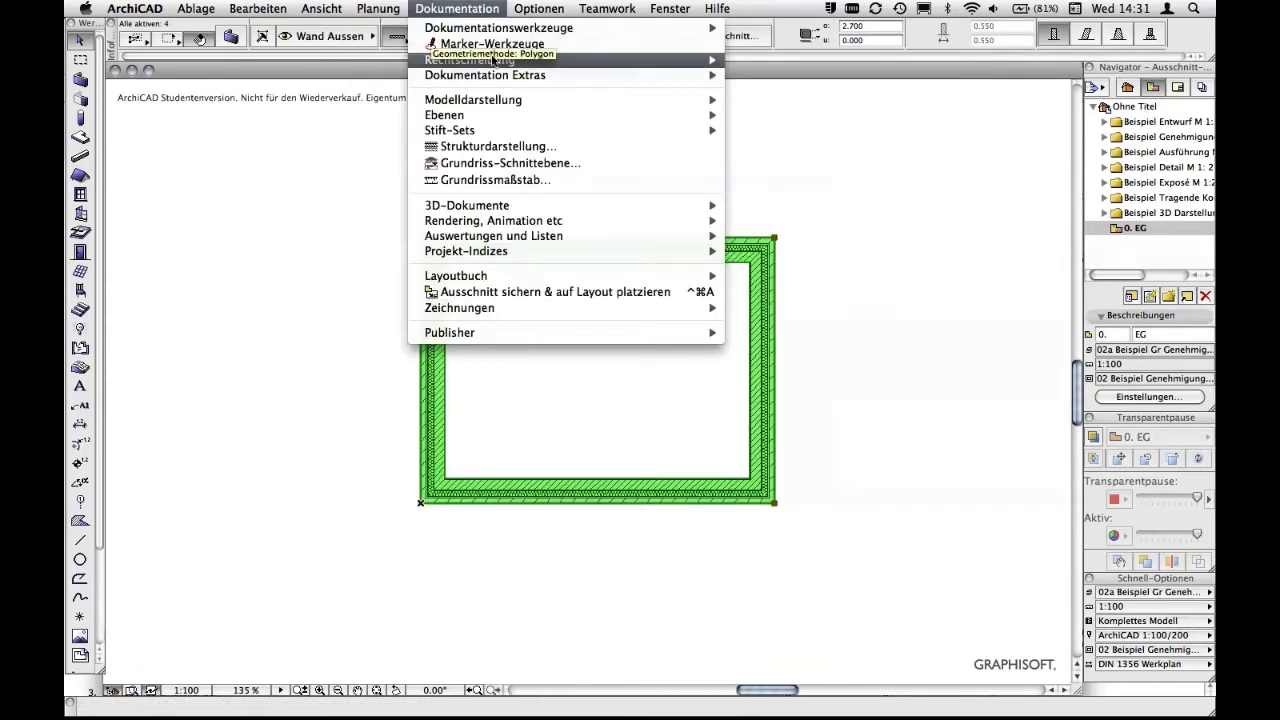
mouse_move(485, 75)
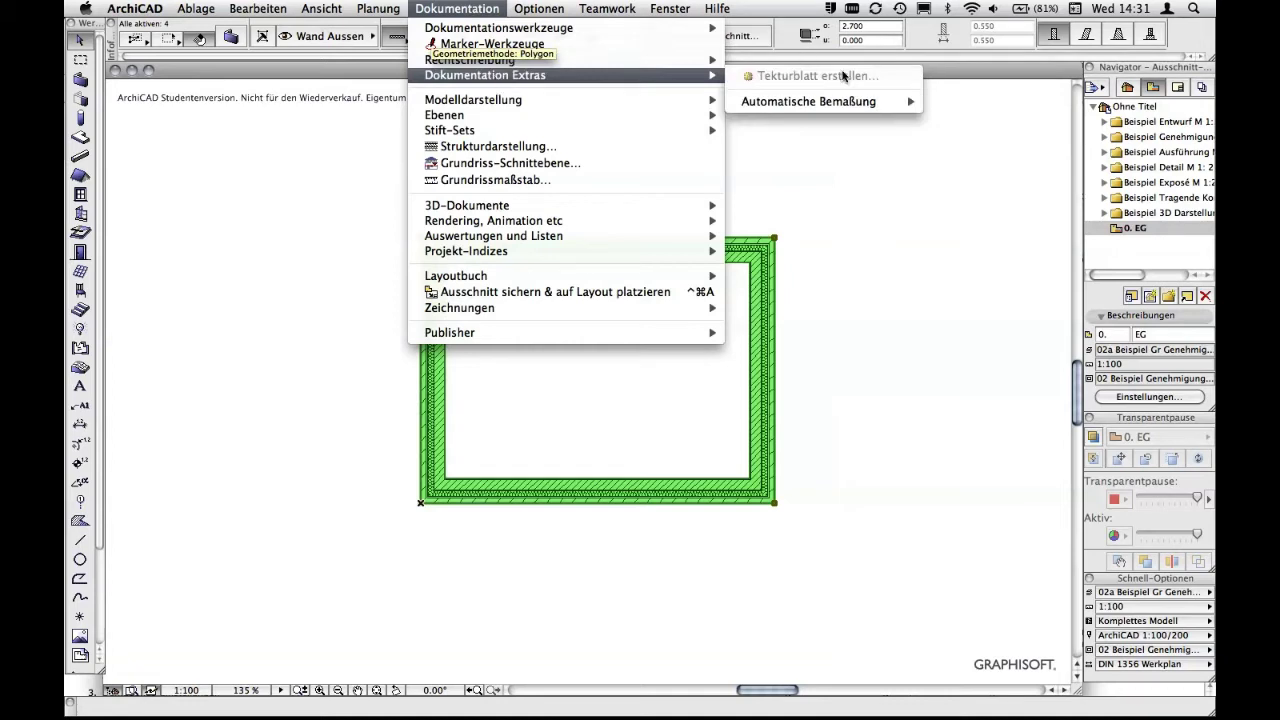
mouse_move(808, 101)
left_click(962, 103)
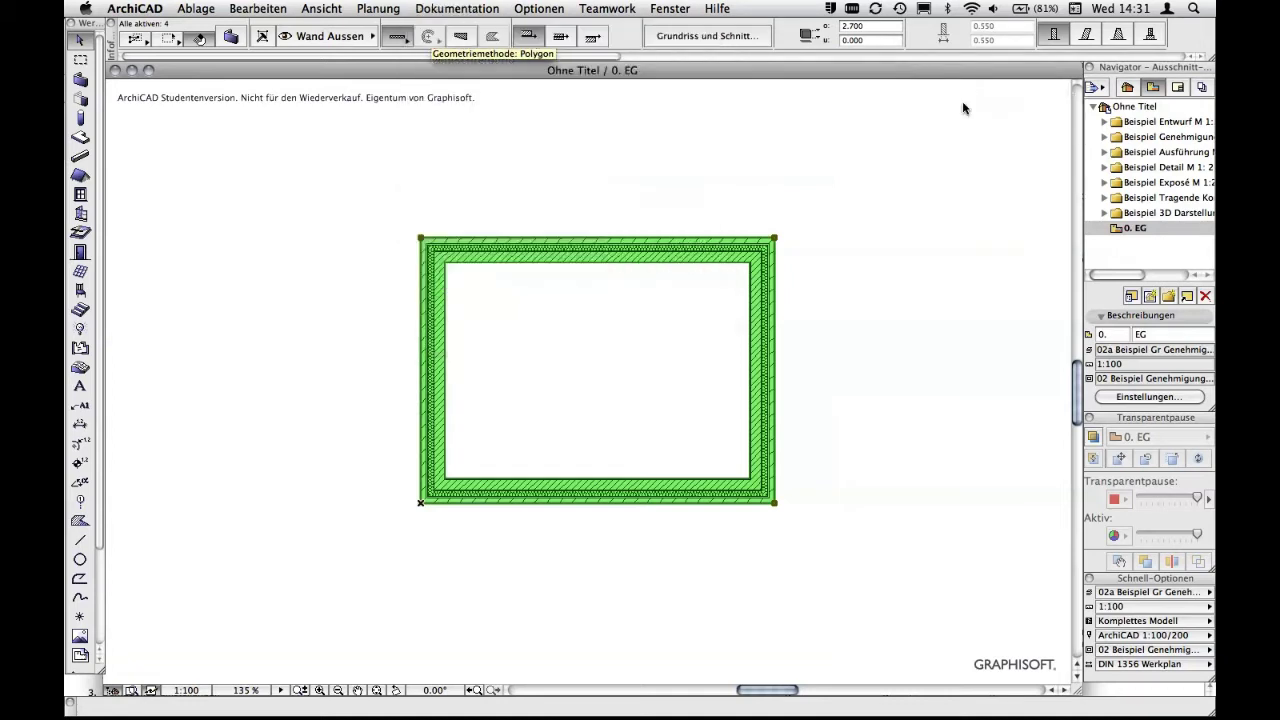
left_click(750, 536)
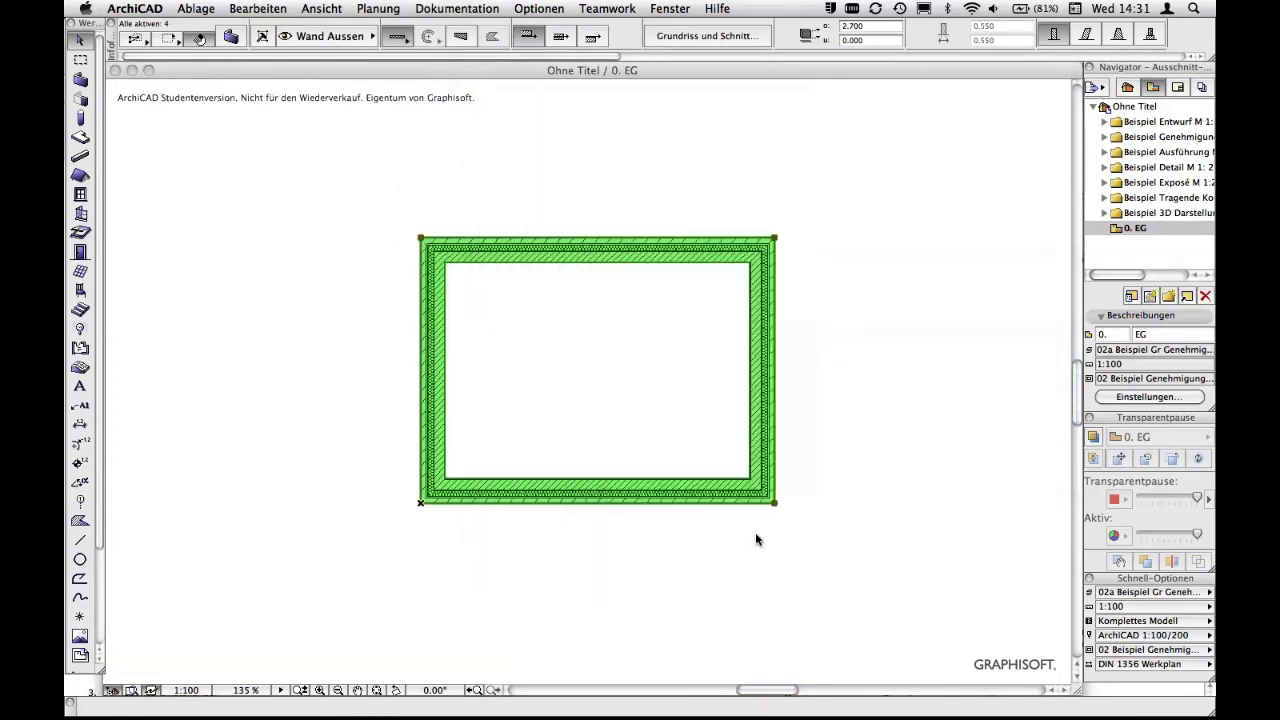
left_click(776, 256)
left_click(814, 248)
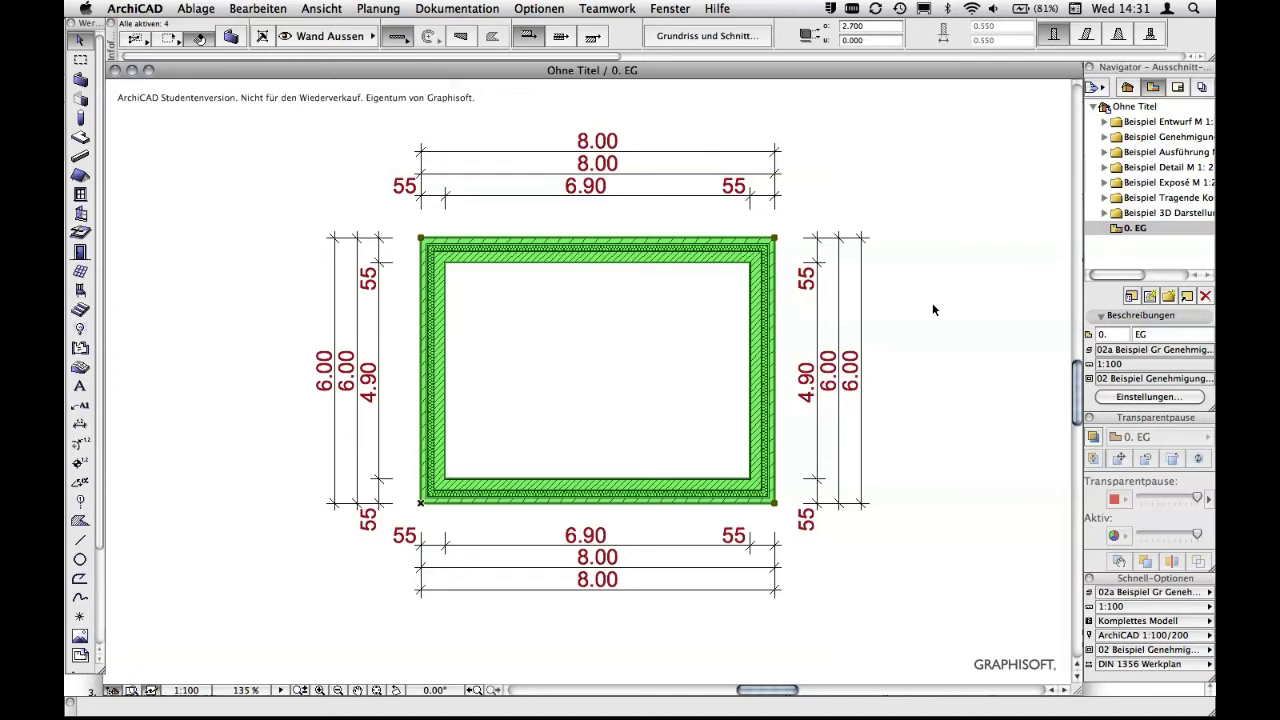
left_click(917, 262)
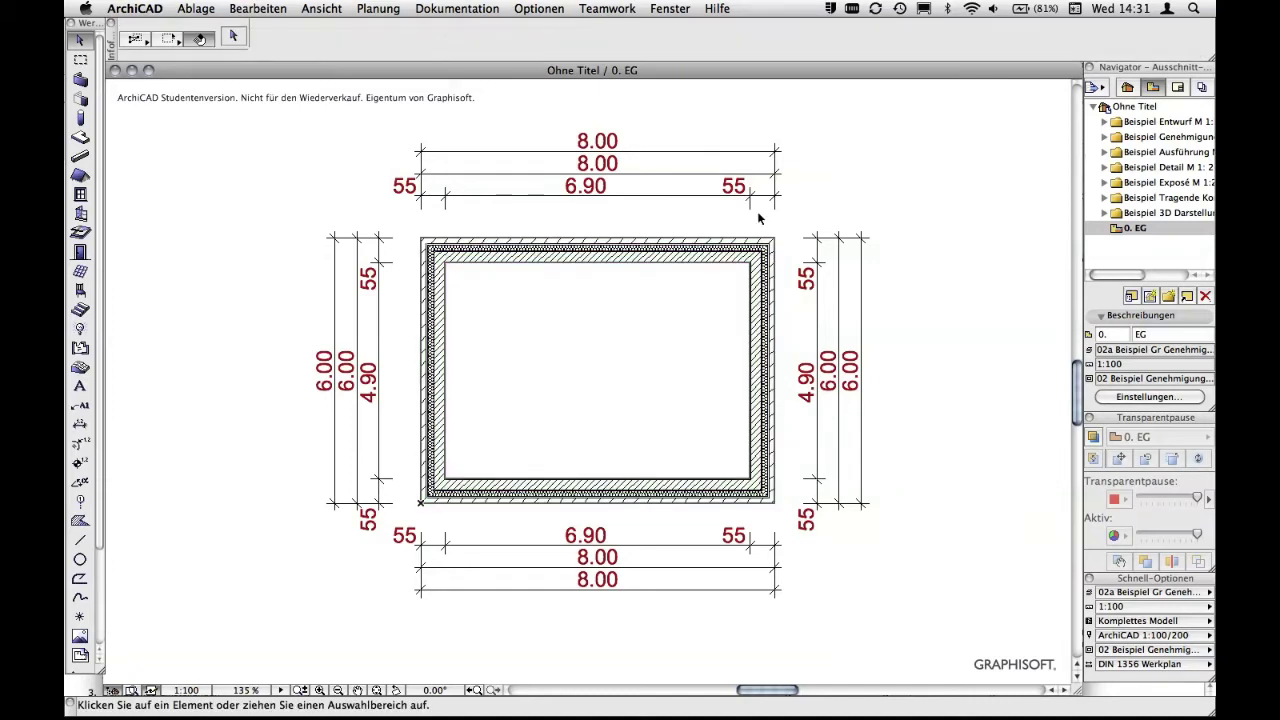
Switch the structure display to 'nur den Kern'
left_click(474, 10)
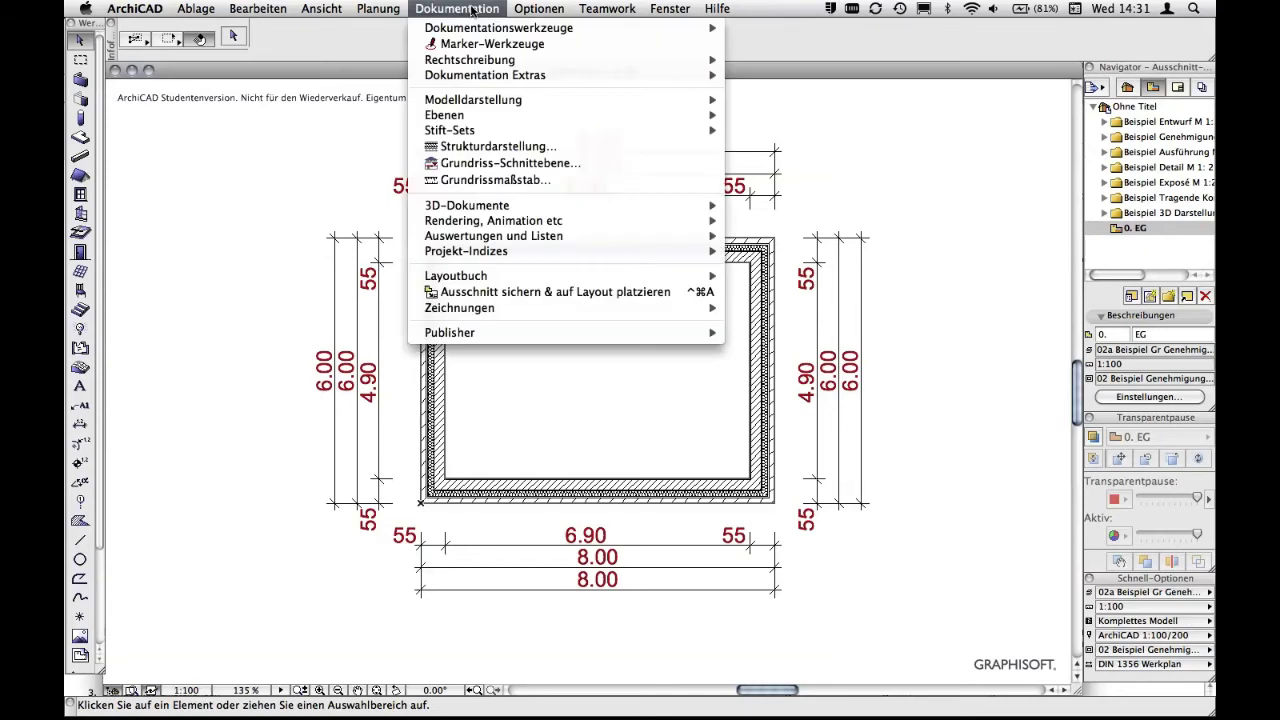
left_click(493, 147)
left_click(541, 284)
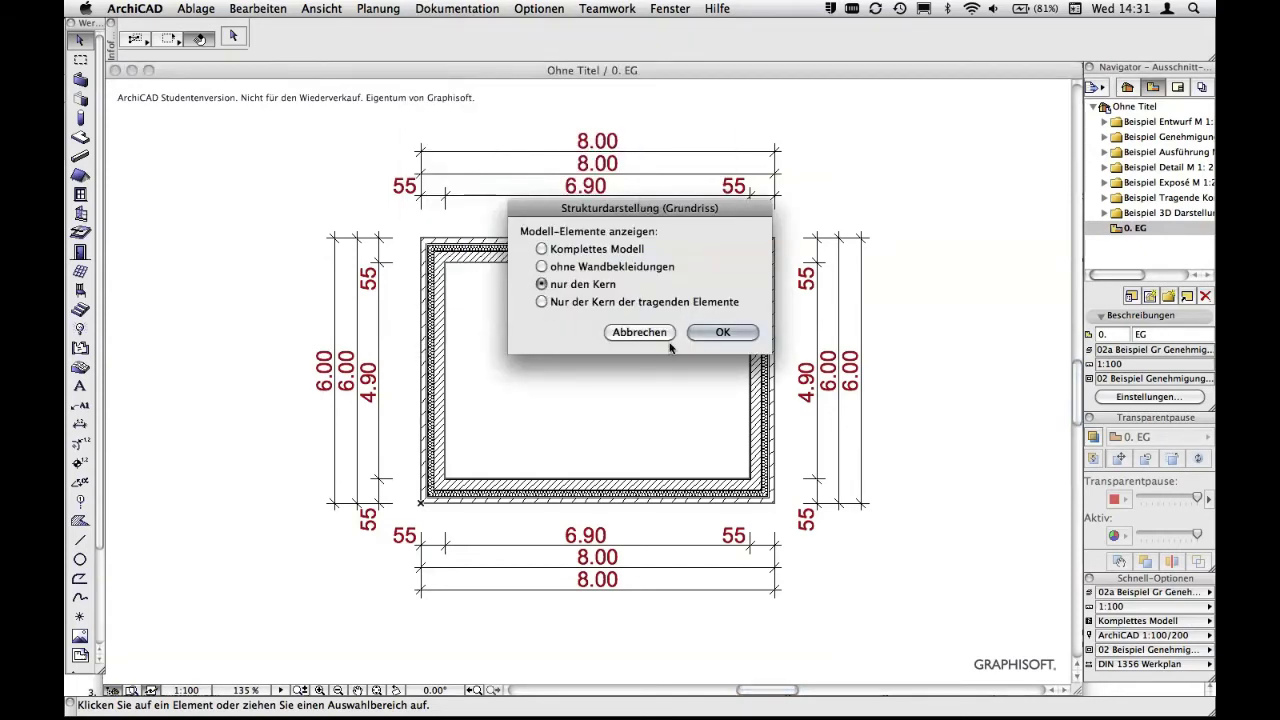
left_click(712, 337)
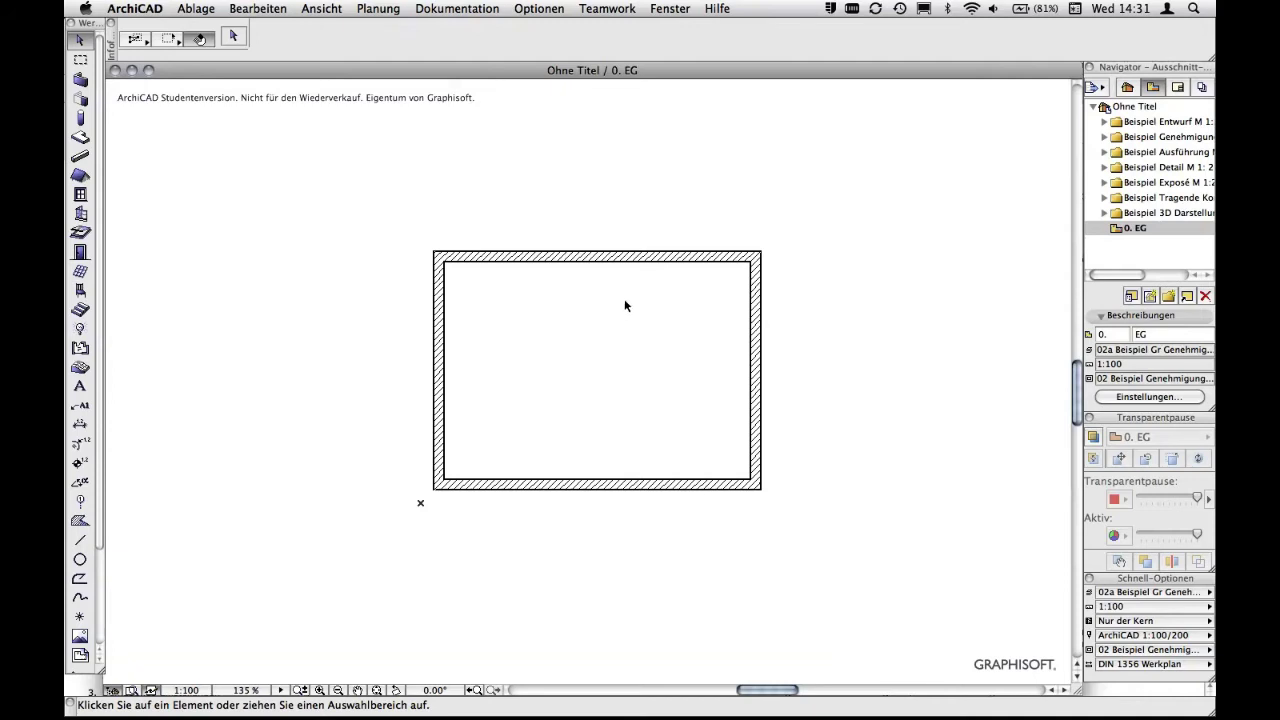
Switch the structure display back to Komplettes Modell
left_click(470, 8)
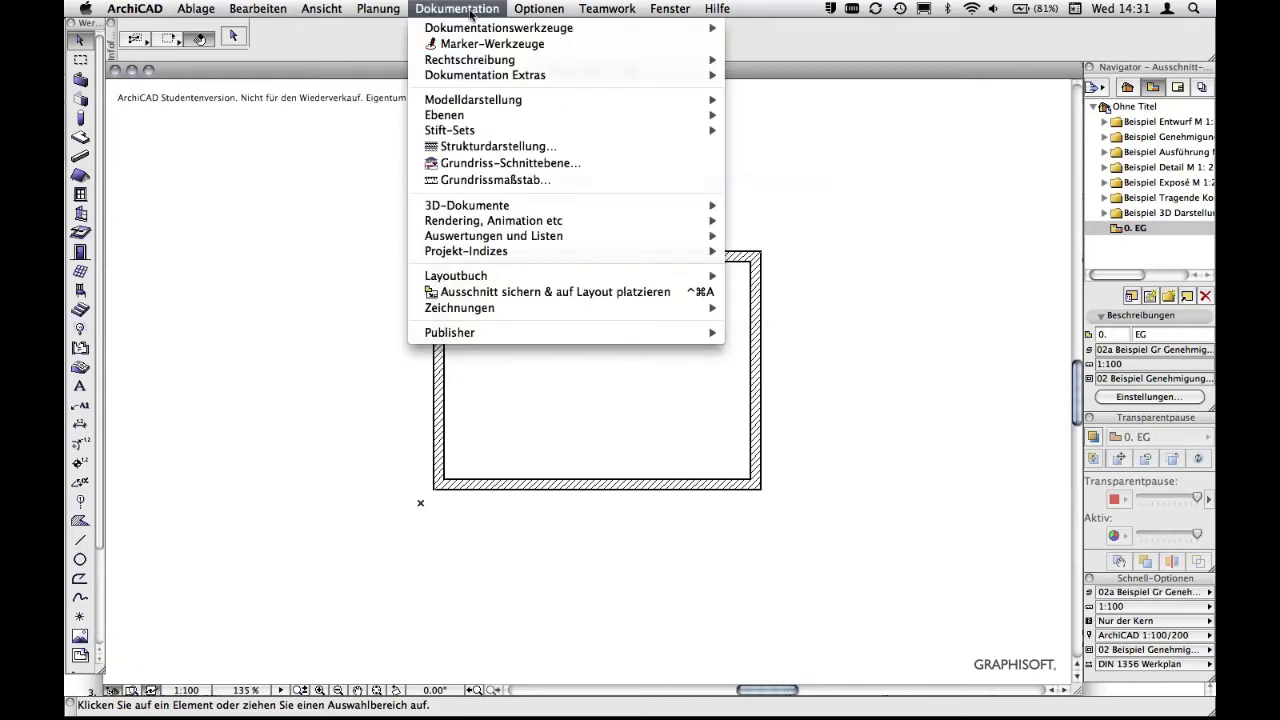
left_click(499, 147)
left_click(541, 249)
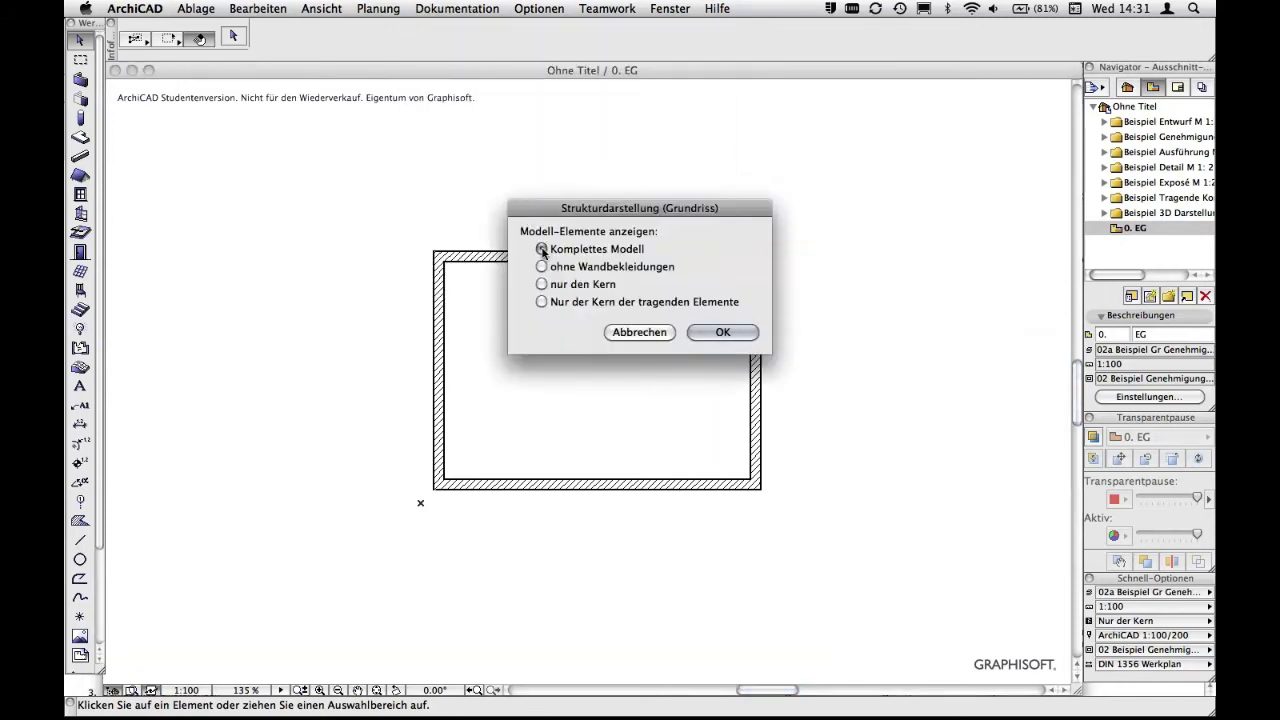
left_click(709, 332)
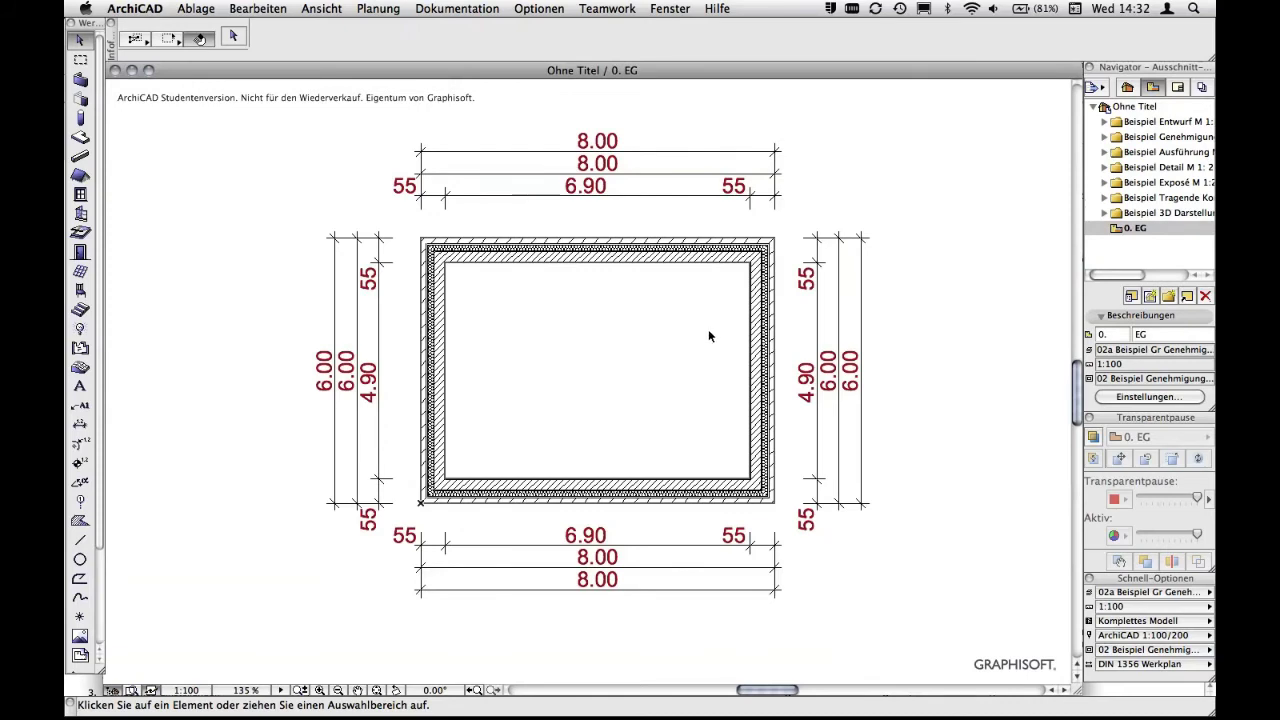
Return the display to 'nur den Kern' and select all the walls
left_click(455, 9)
left_click(499, 146)
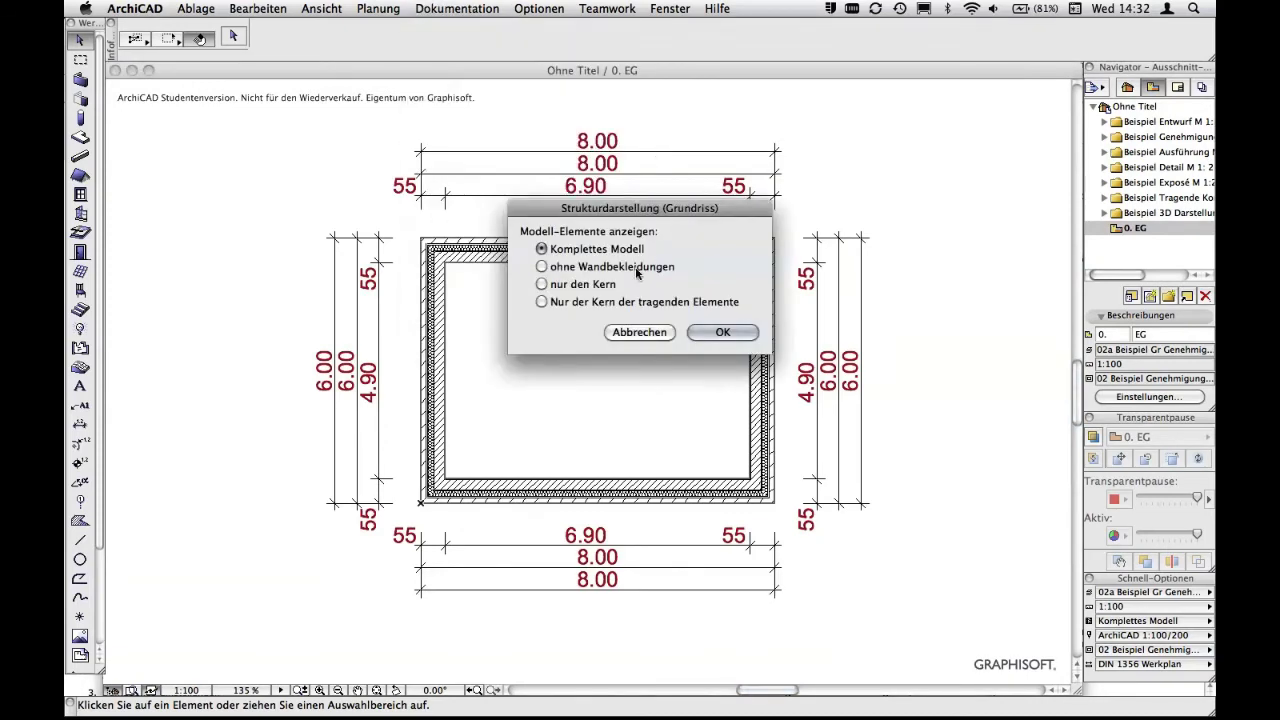
left_click(541, 285)
left_click(724, 332)
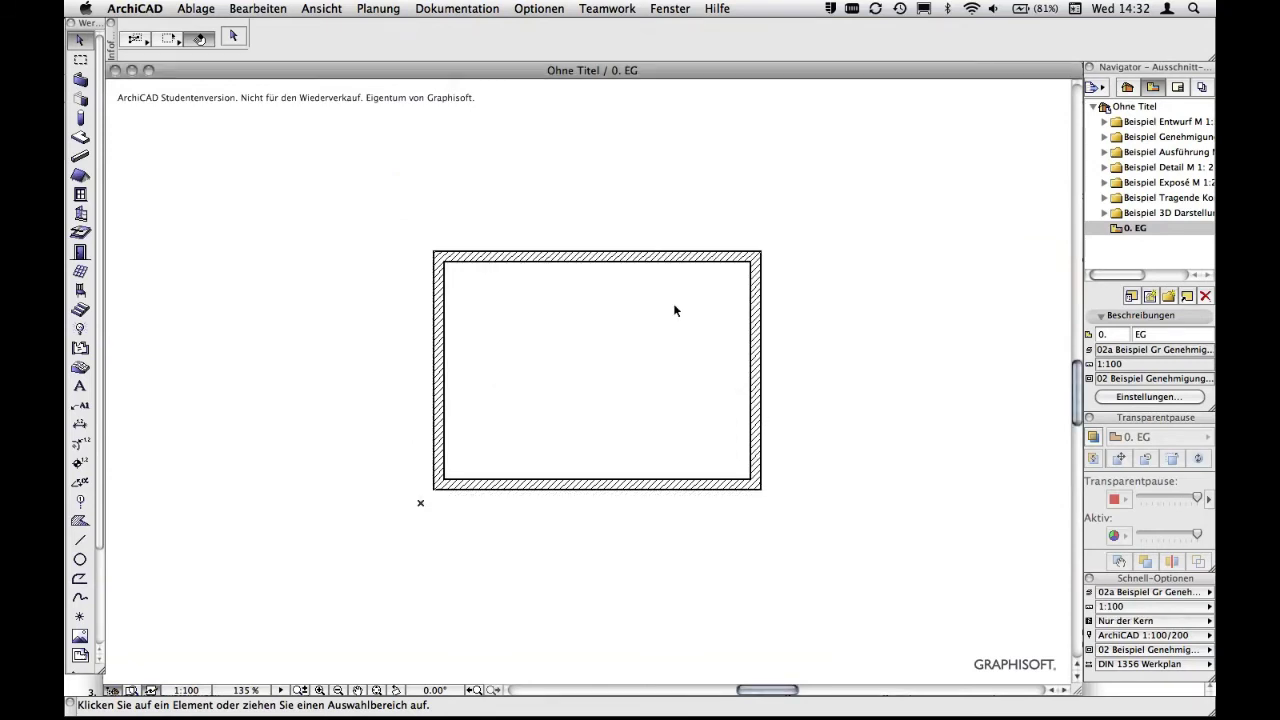
key("ctrl+a")
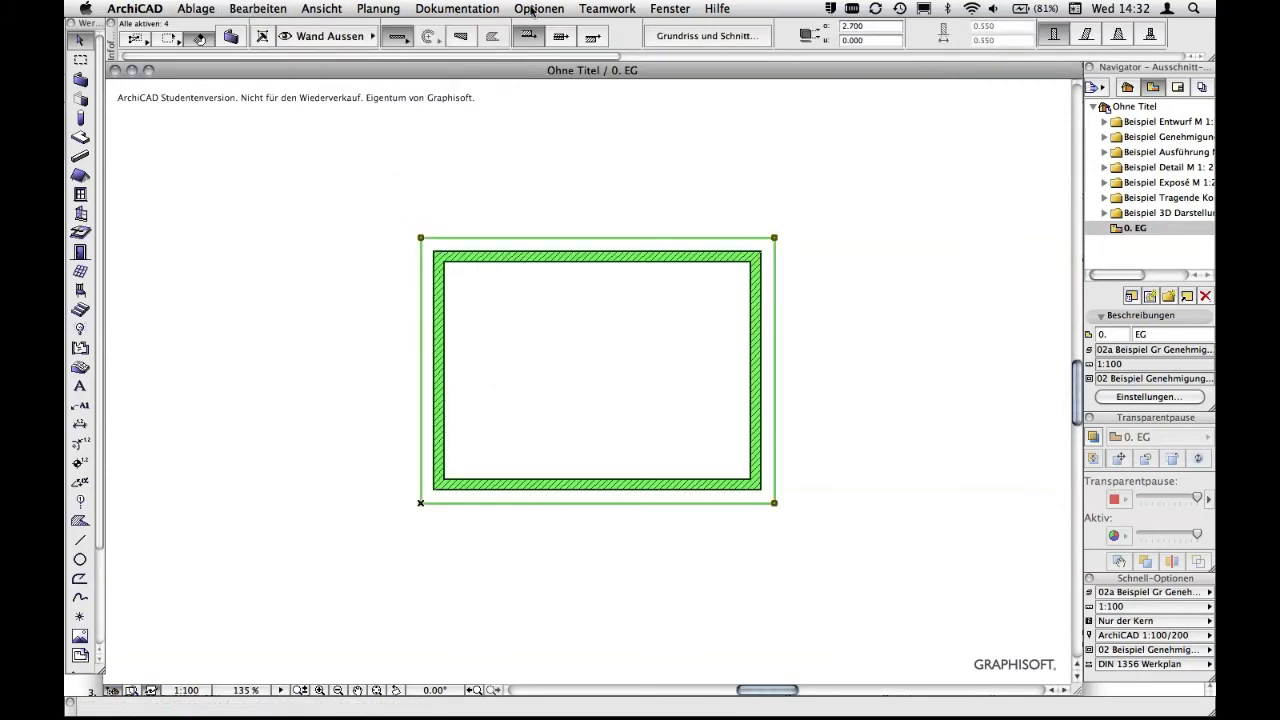
Add automatic exterior dimension chains around the core walls: 7.41 by 5.41 overall, 24 walls
left_click(537, 8)
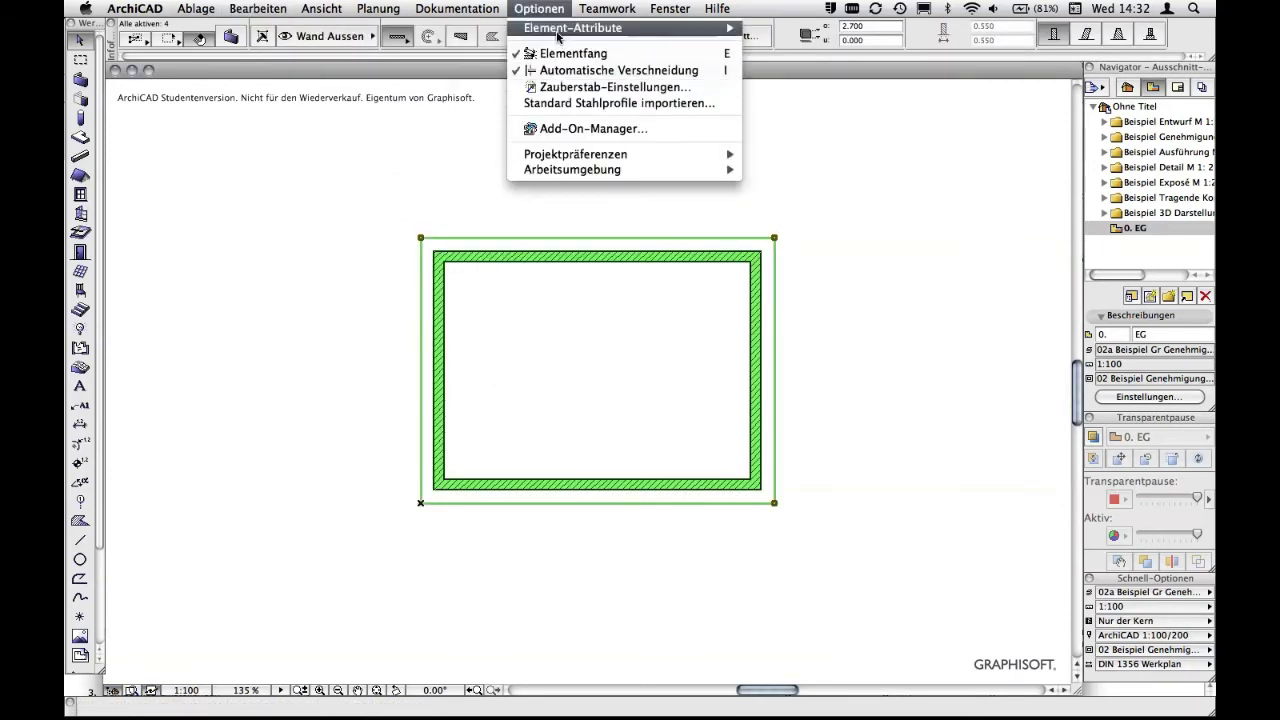
mouse_move(457, 8)
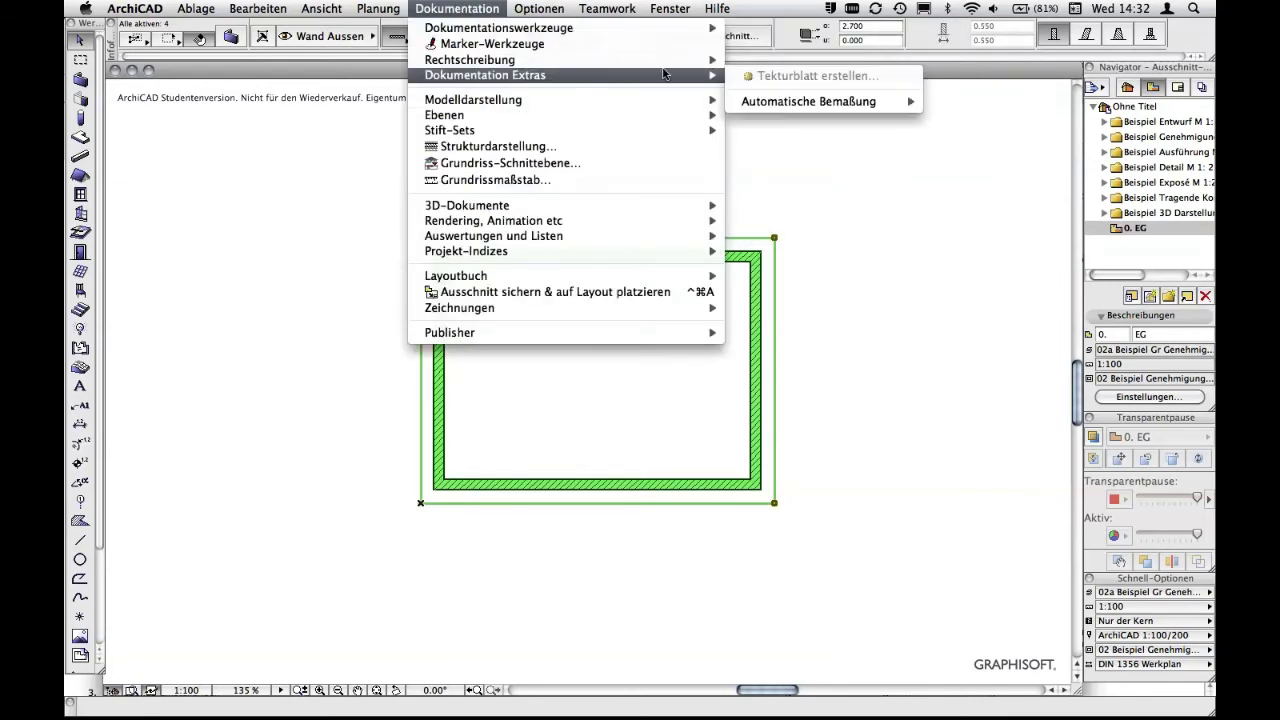
mouse_move(485, 75)
left_click(990, 102)
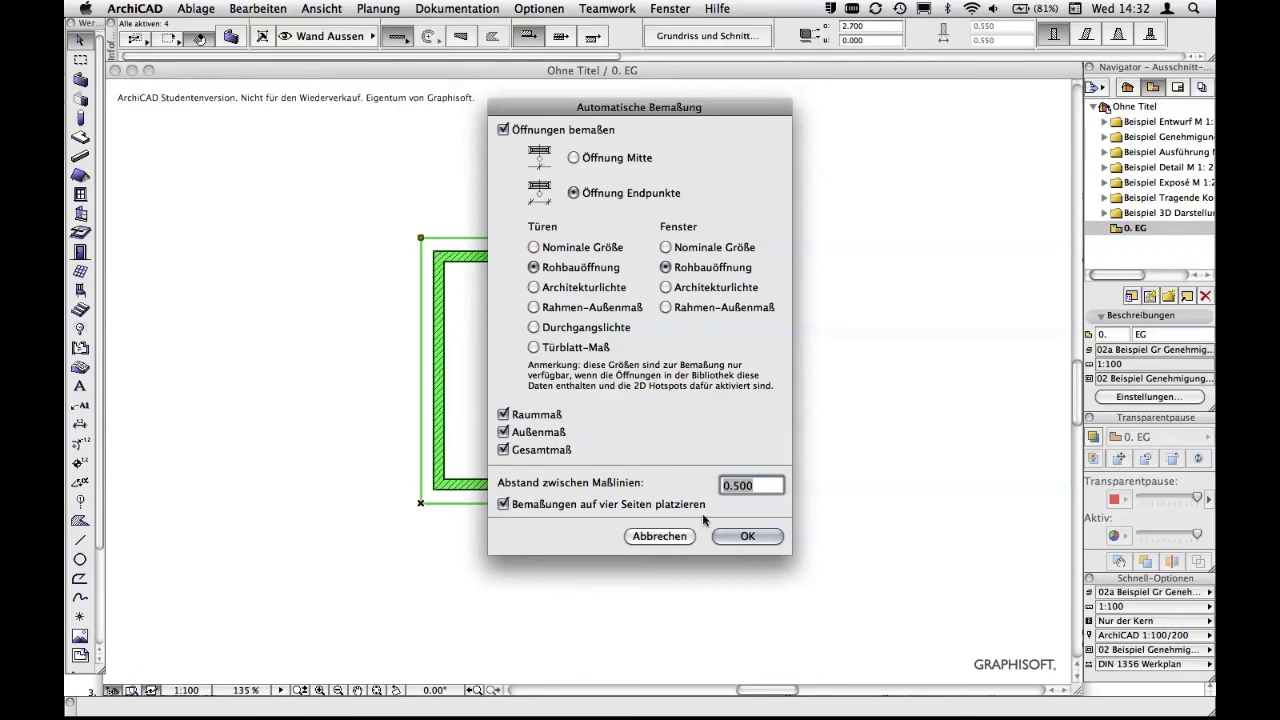
left_click(746, 540)
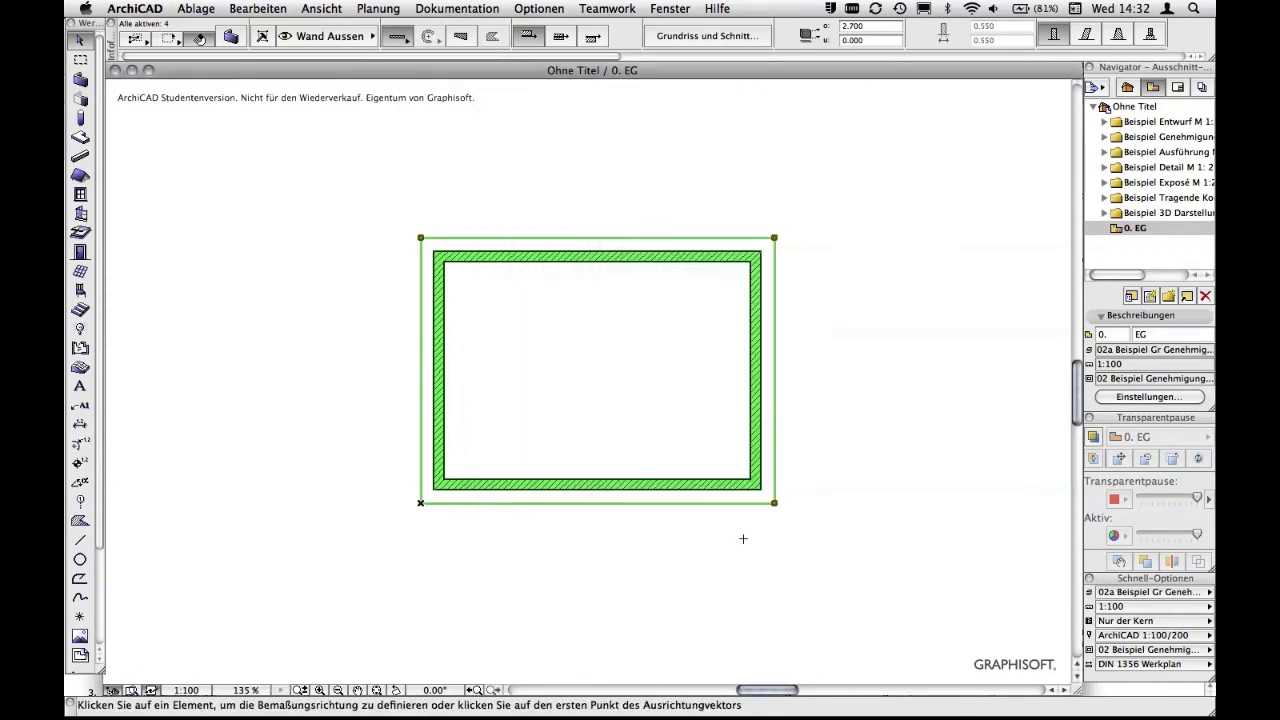
left_click(757, 386)
left_click(845, 357)
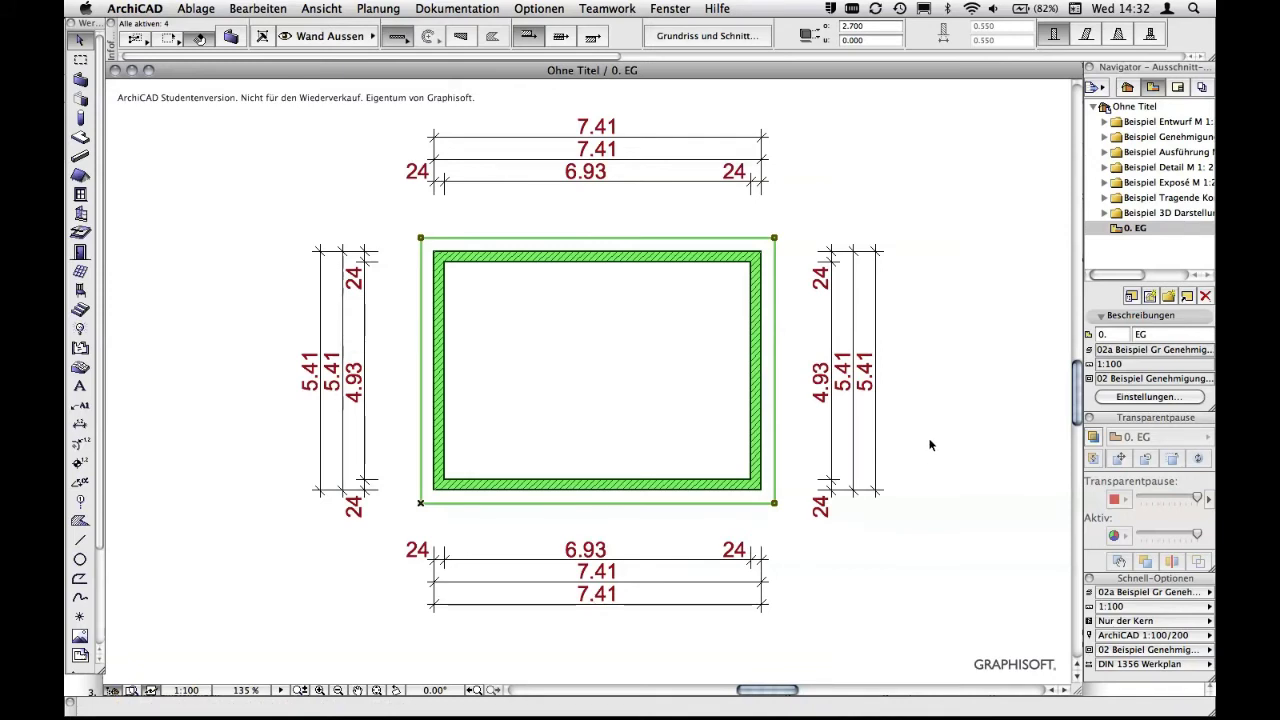
key("Escape")
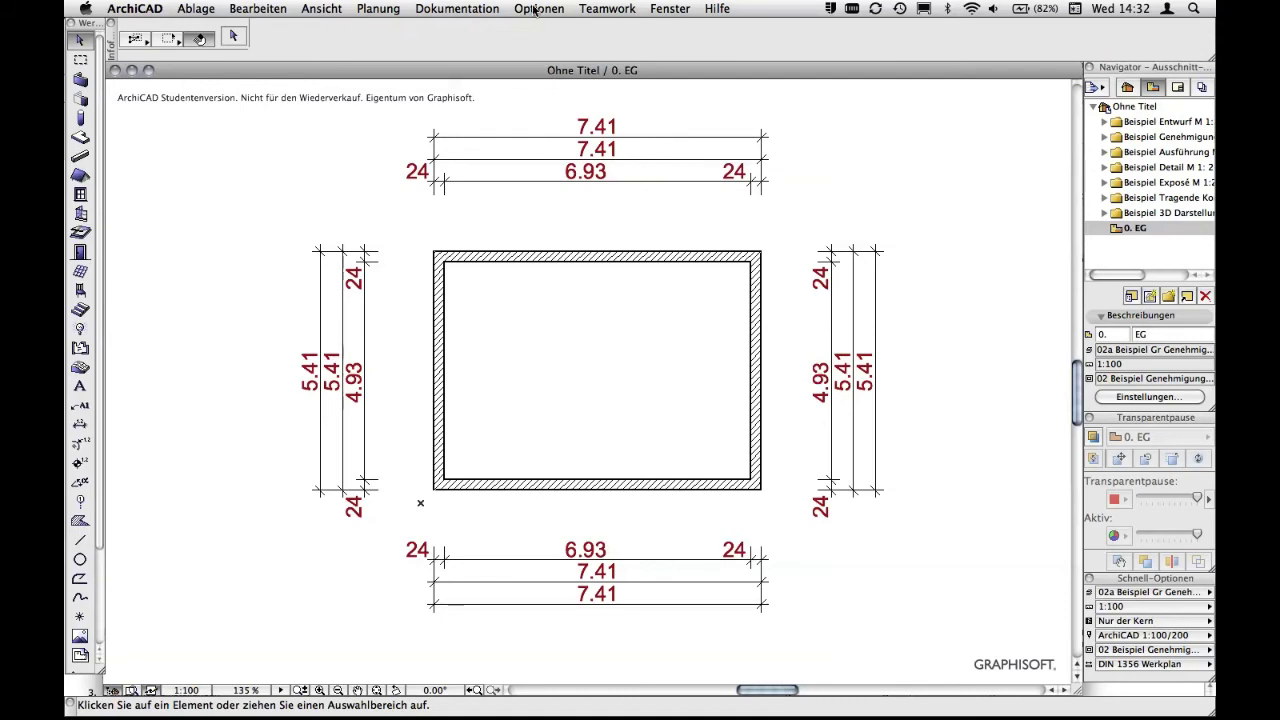
Set Structure Display to 'Komplettes Modell' to restore the full multi-layer walls
left_click(503, 12)
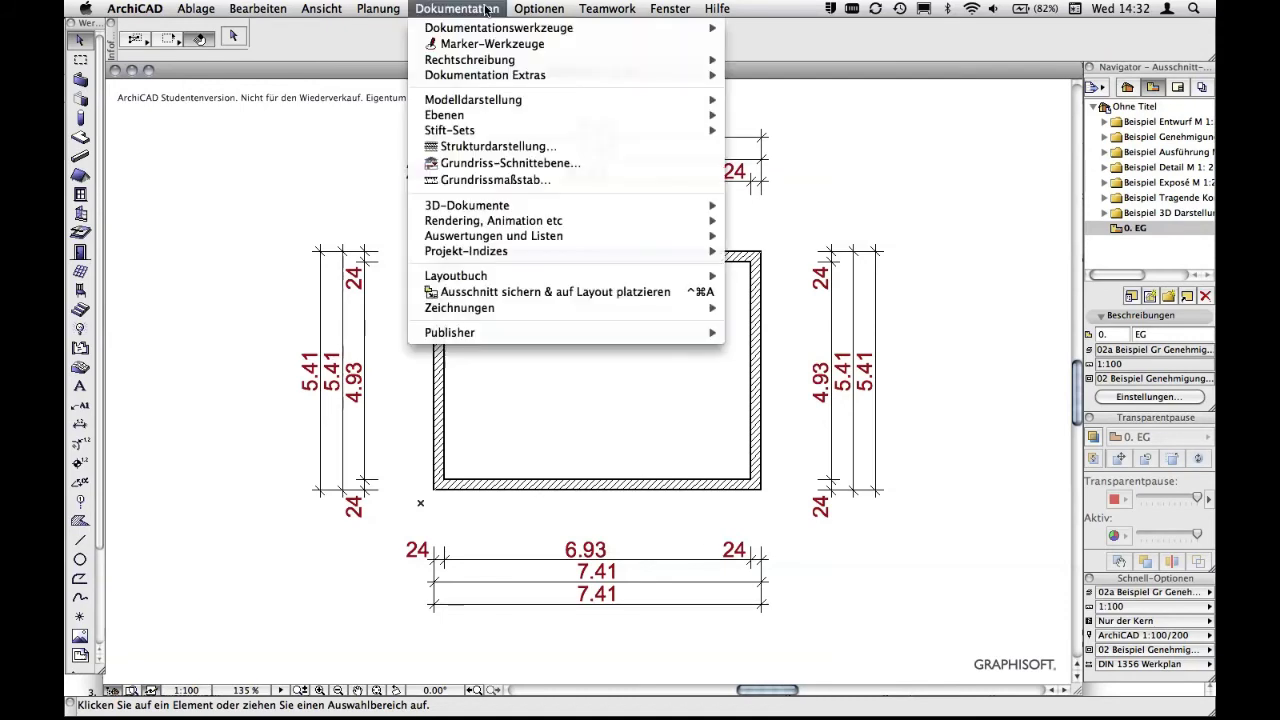
left_click(500, 146)
left_click(554, 252)
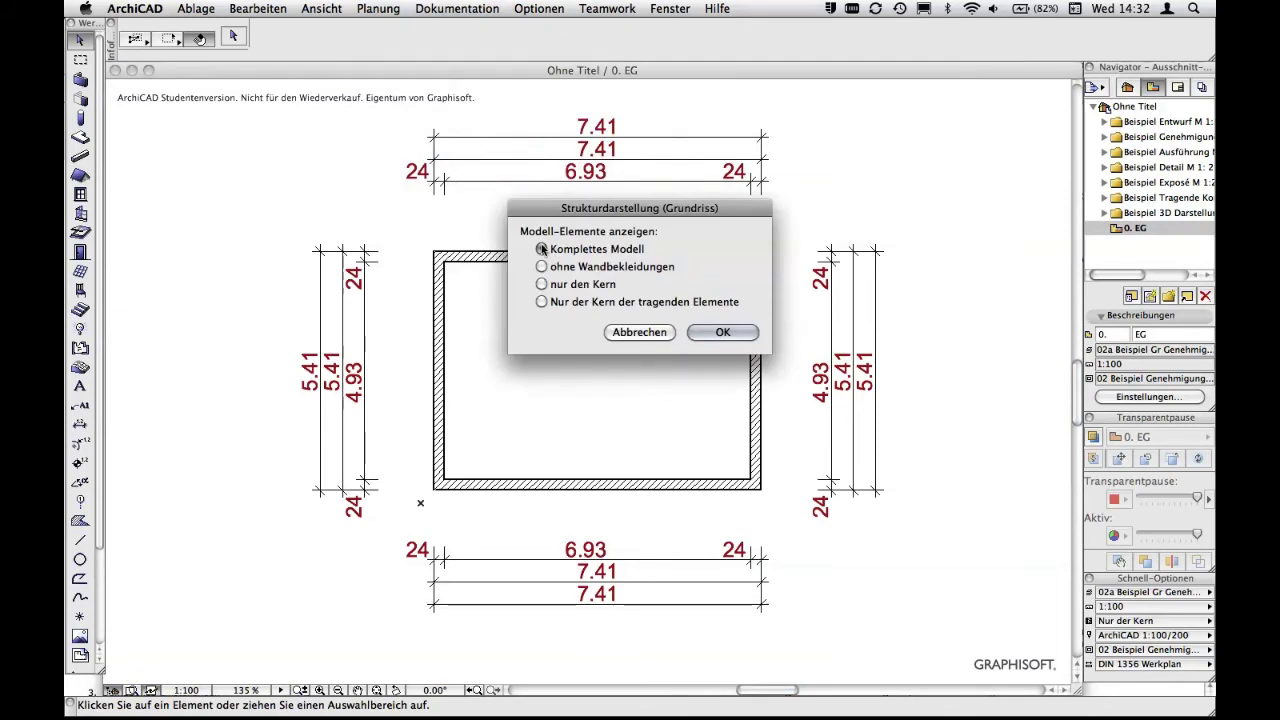
left_click(712, 333)
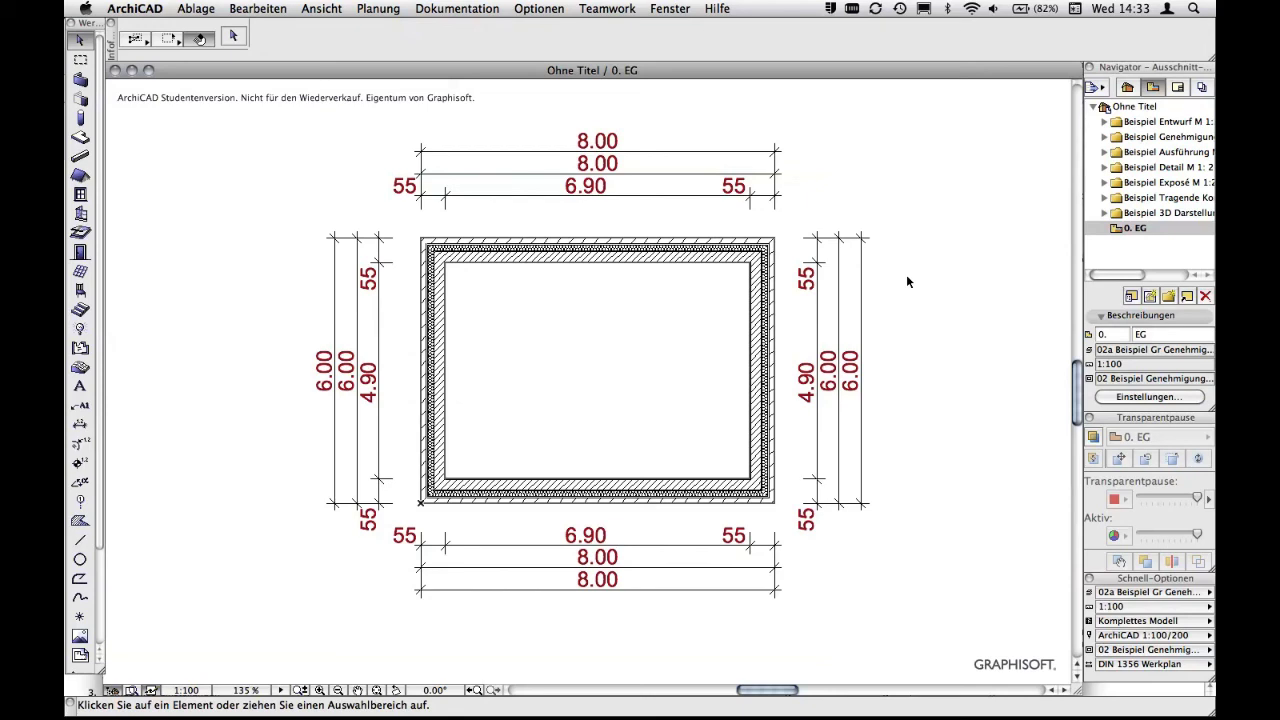
left_click(488, 10)
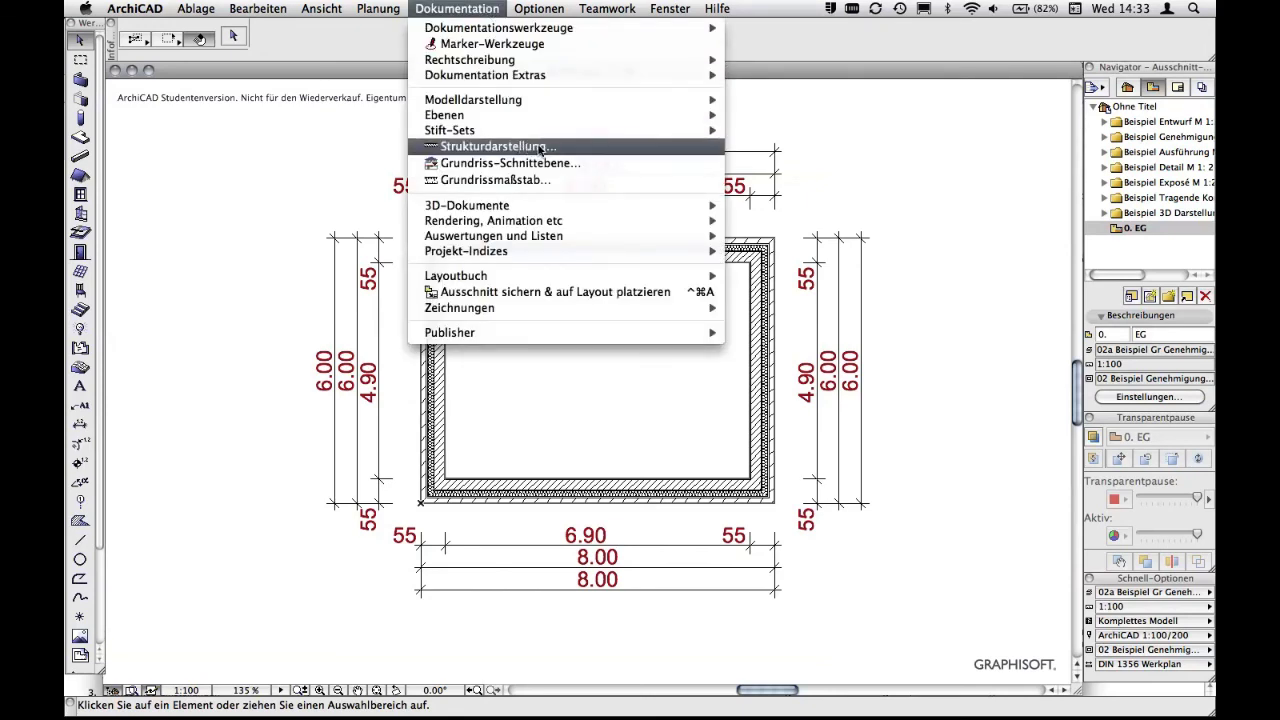
left_click(488, 10)
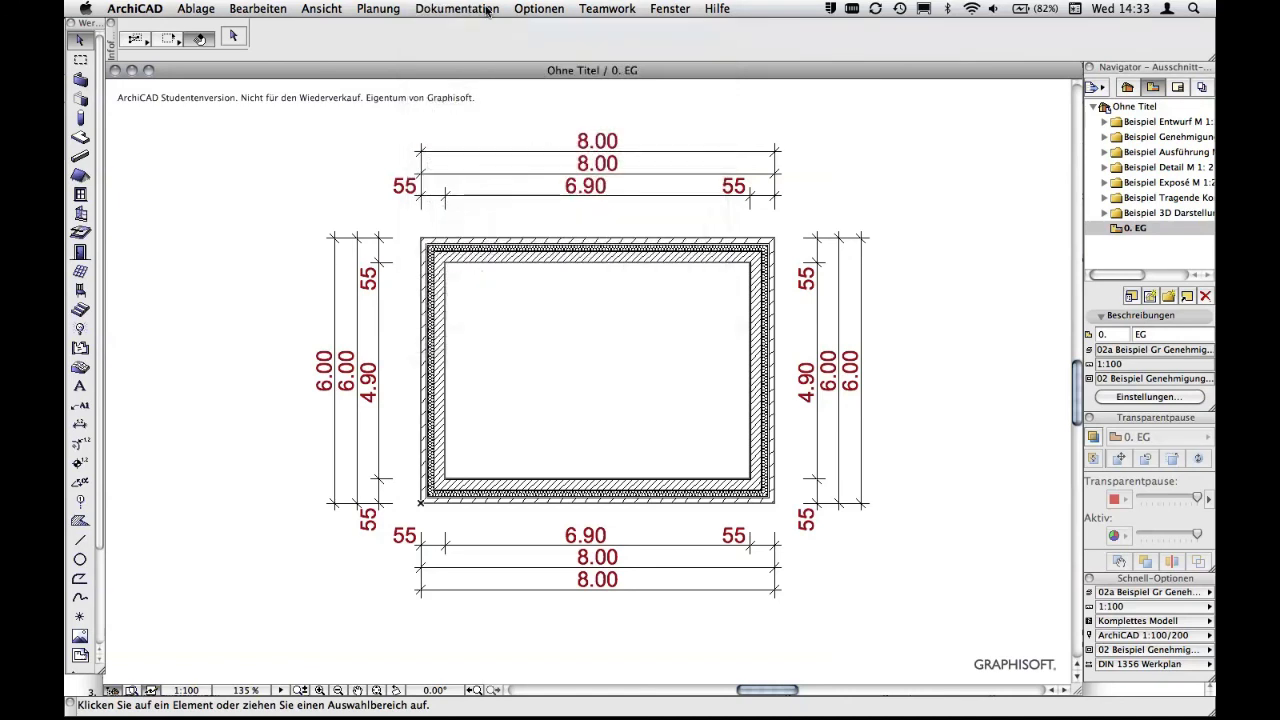